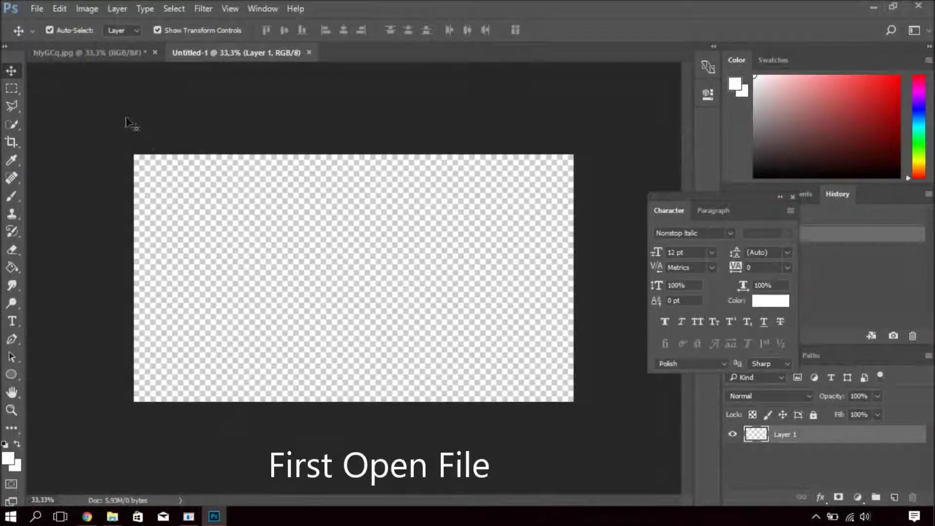
Cancel the New document dialog and bring up the File > Open browser instead.
left_click(37, 8)
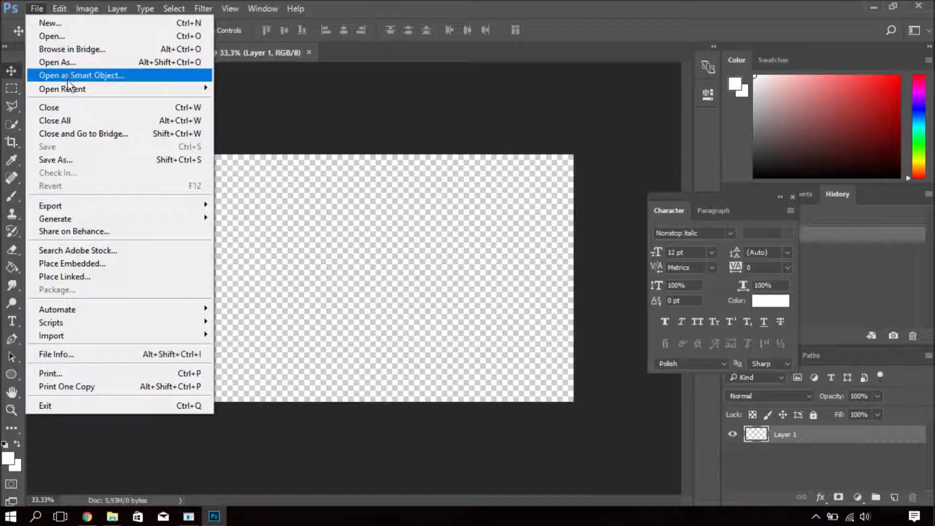
left_click(74, 26)
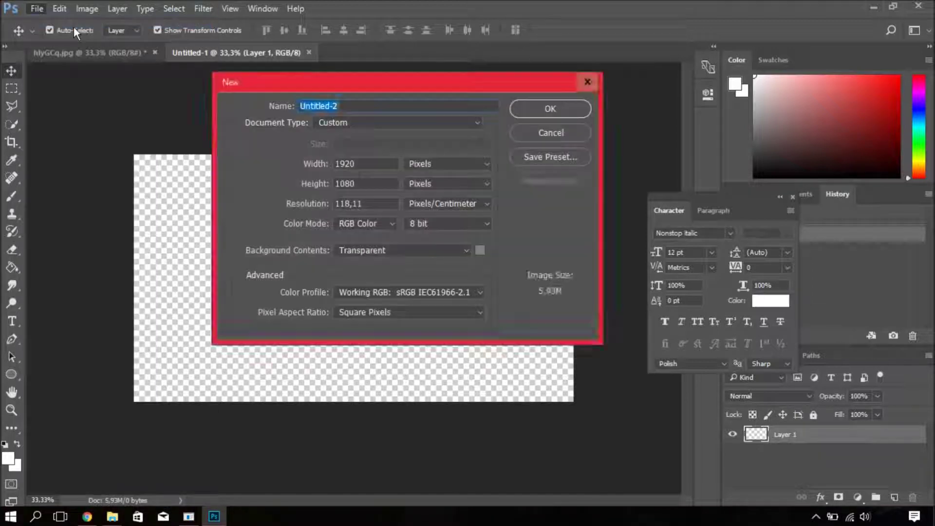
left_click(578, 82)
left_click(41, 9)
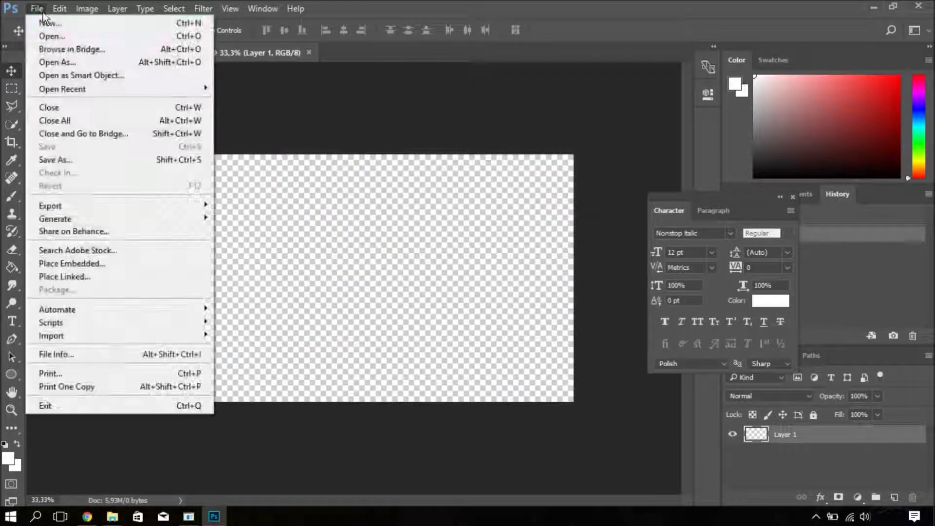
left_click(53, 35)
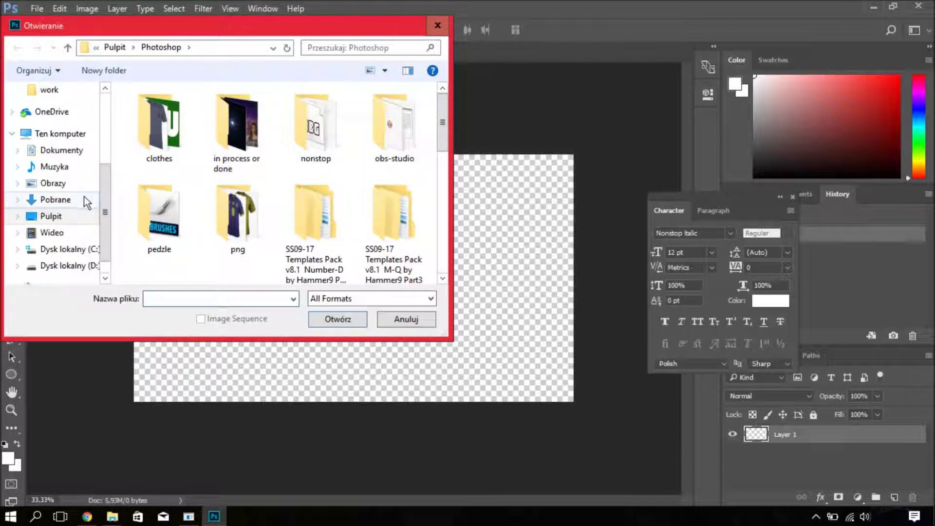
Go up to the Desktop (Pulpit) folder and open the starry-sky image hlyGCq.jpg.
mouse_move(442, 120)
left_mouse_down()
mouse_move(445, 237)
mouse_move(446, 199)
left_mouse_up()
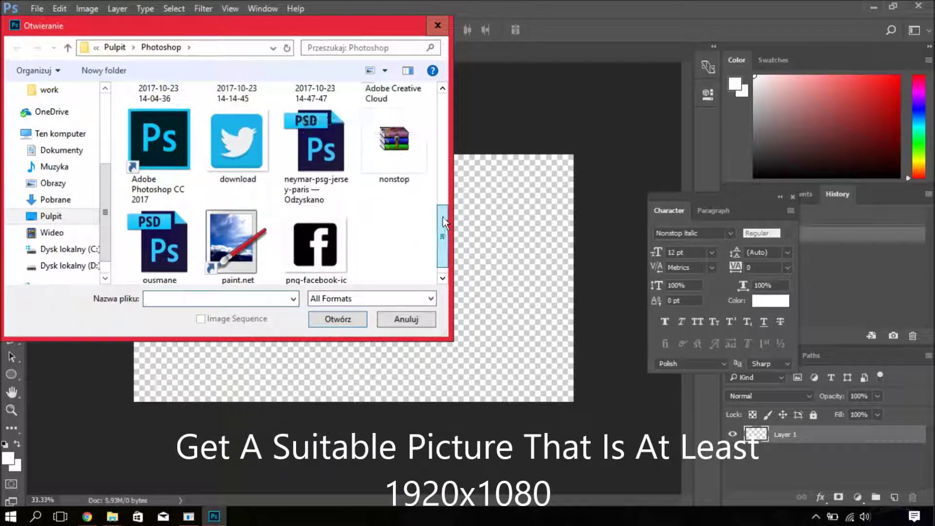
left_click_drag(446, 200, 447, 122)
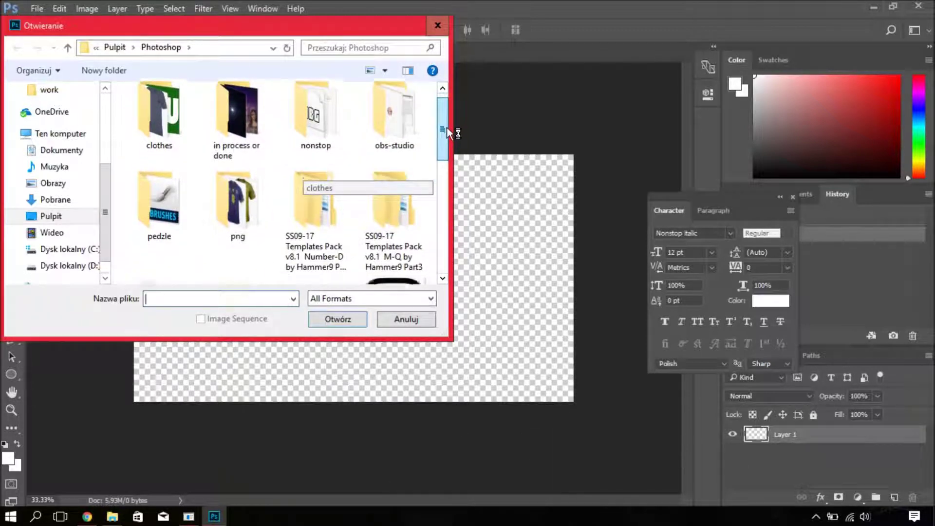
left_click_drag(447, 121, 144, 54)
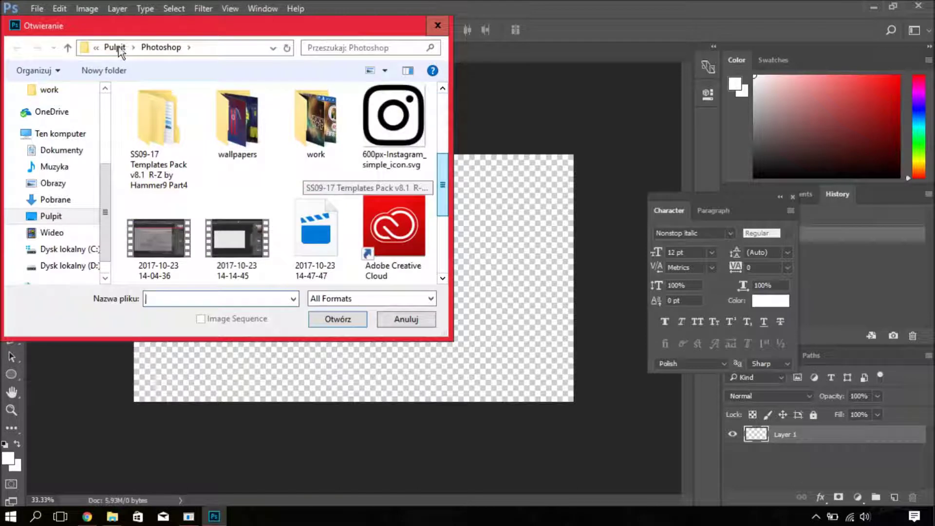
left_click(119, 46)
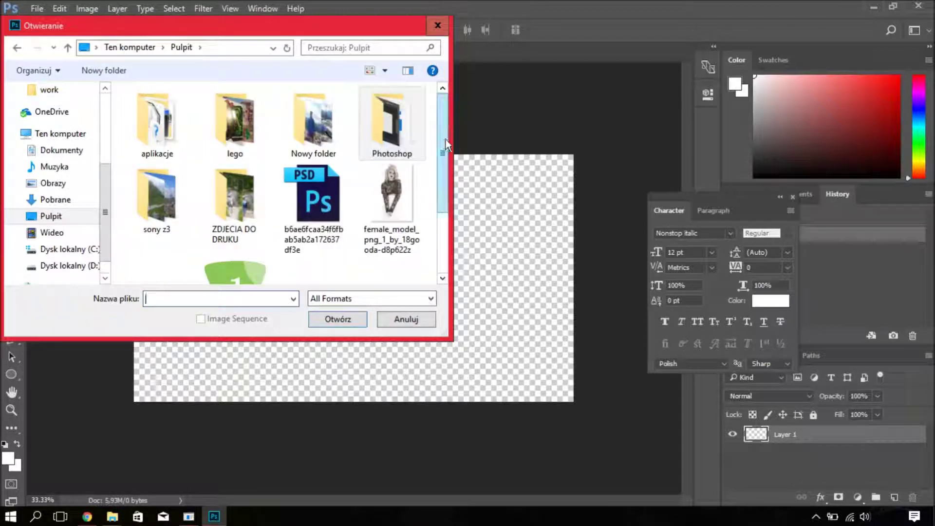
left_click_drag(446, 139, 436, 204)
left_click_drag(443, 154, 479, 215)
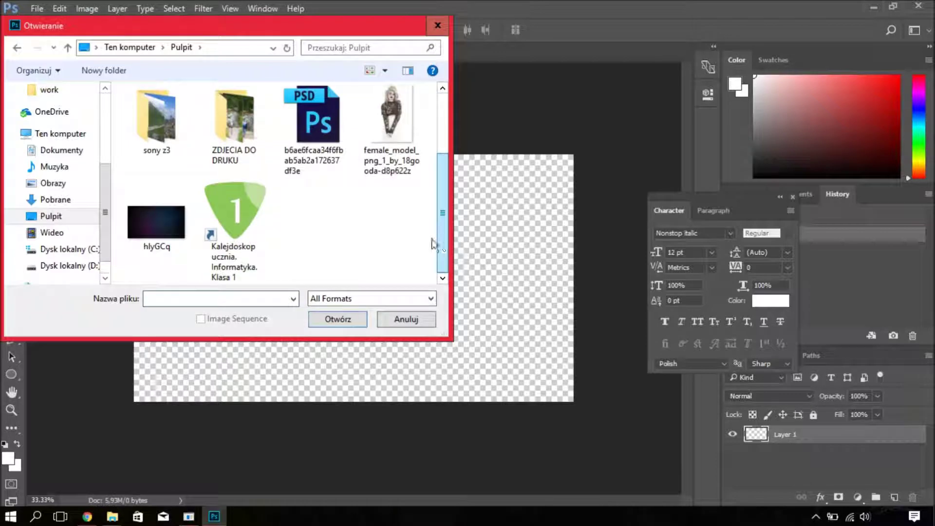
double_click(176, 226)
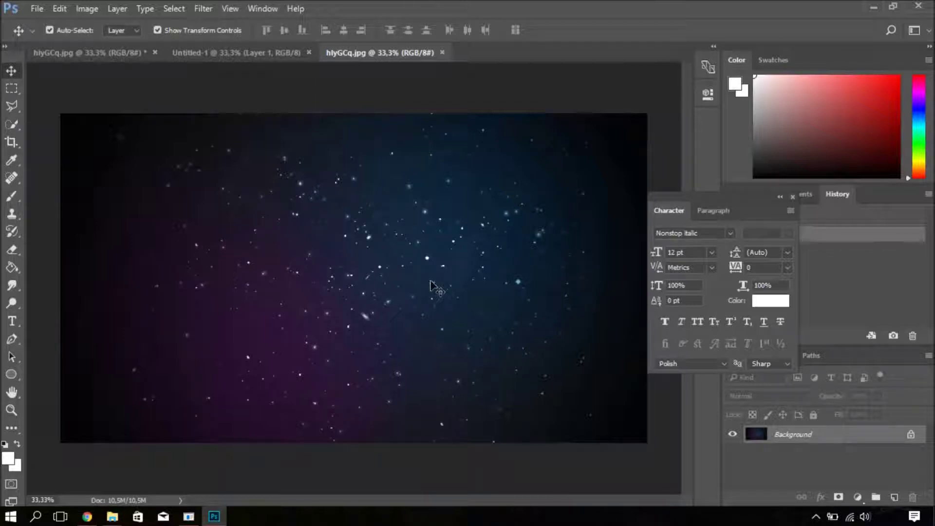
Draw a perfect circle near the image centre with the Ellipse Tool.
key("ctrl")
left_click(12, 374)
right_click(13, 373)
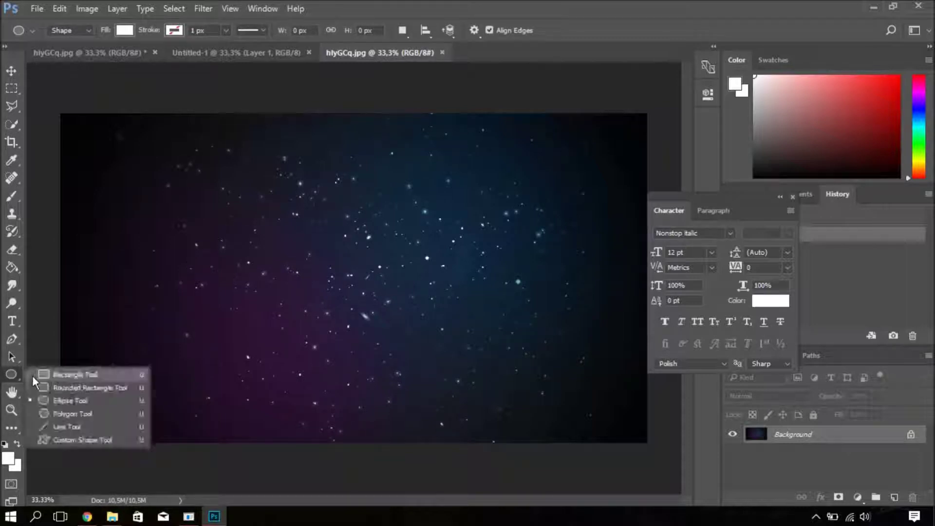
left_click(67, 400)
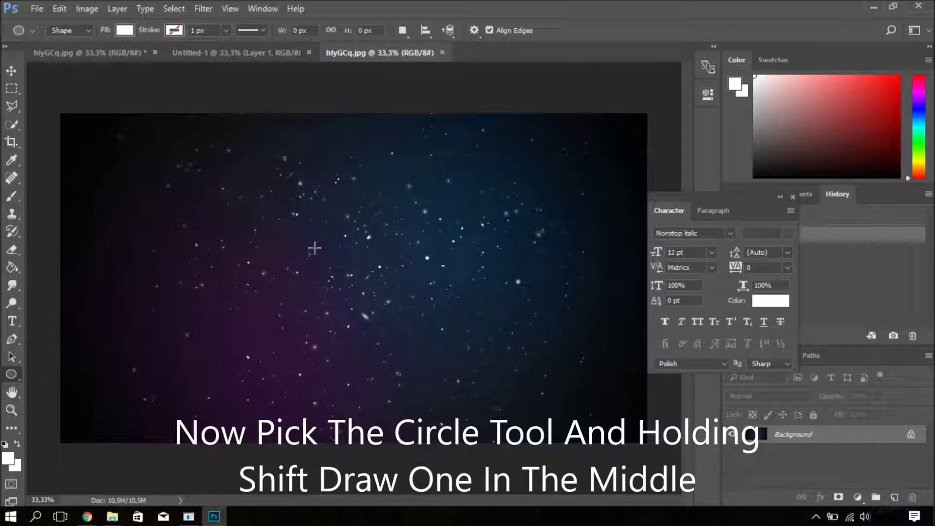
left_click_drag(318, 247, 501, 413)
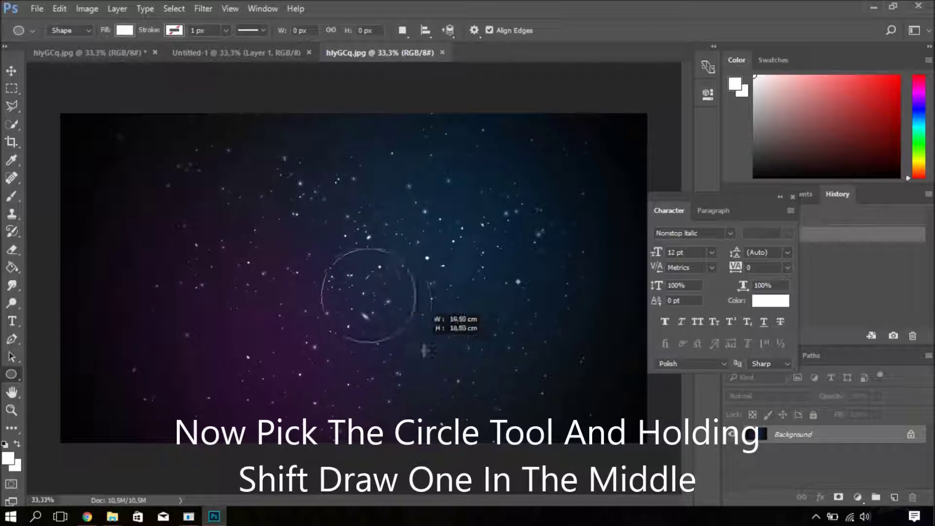
left_click_drag(501, 413, 493, 420)
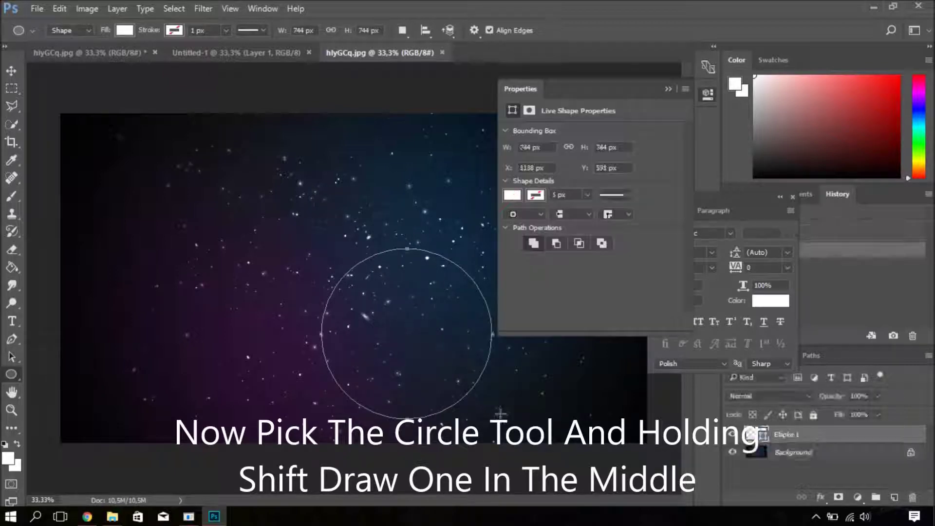
Give the circle a white stroke, no fill, and a 15 px stroke width.
left_click(538, 195)
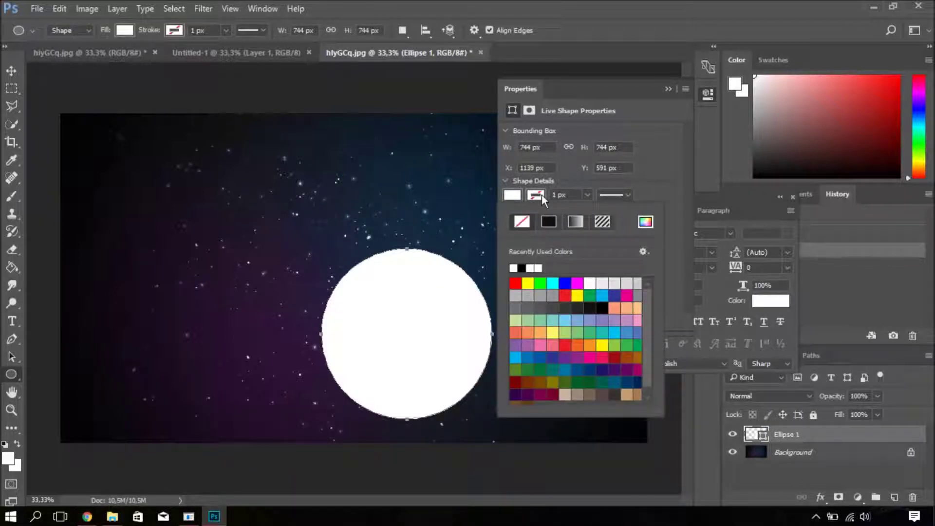
left_click(514, 268)
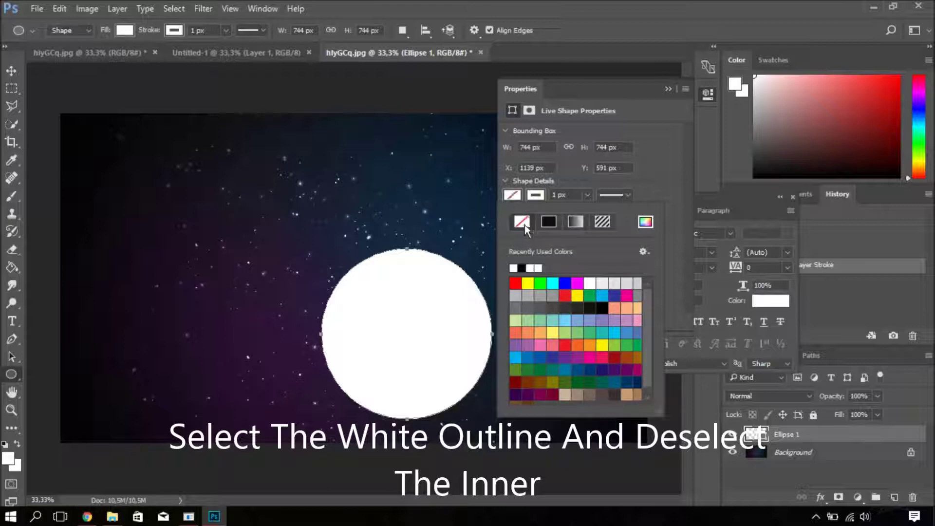
left_click(523, 223)
left_click(588, 195)
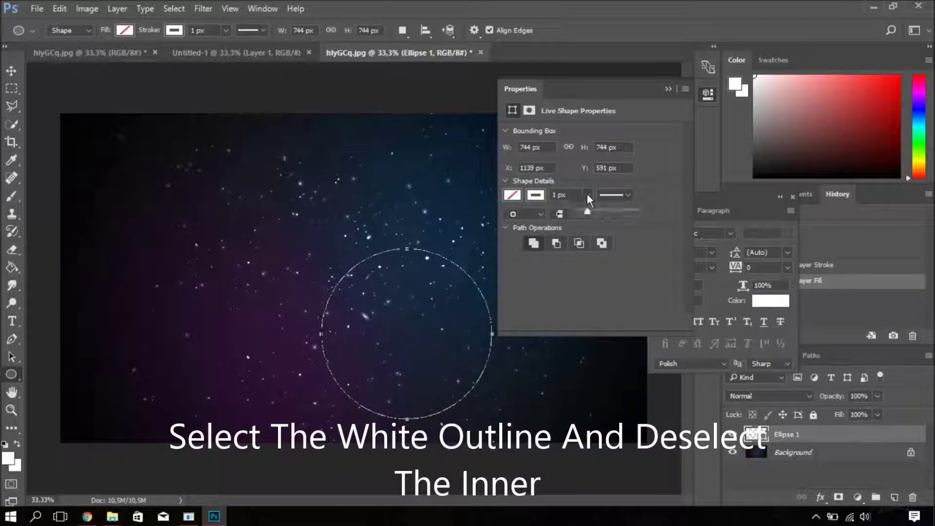
left_click(575, 196)
type("15")
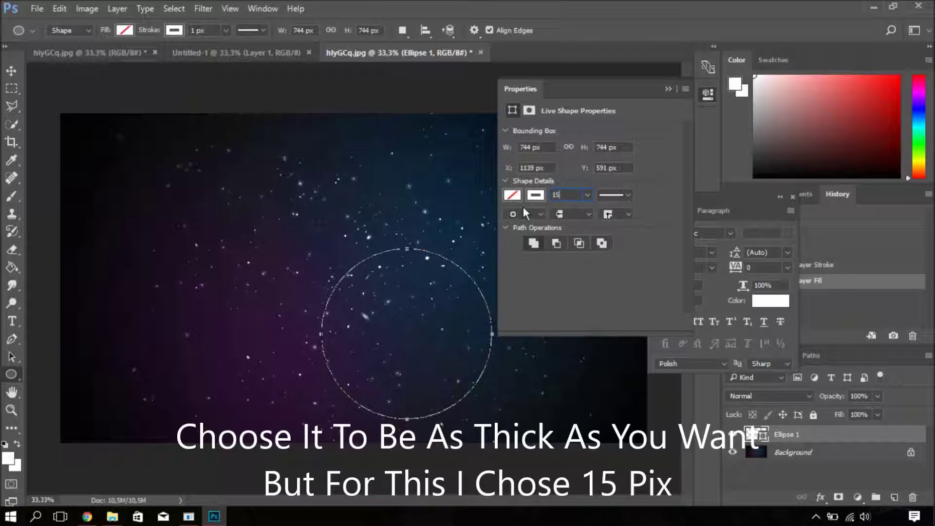
key("Return")
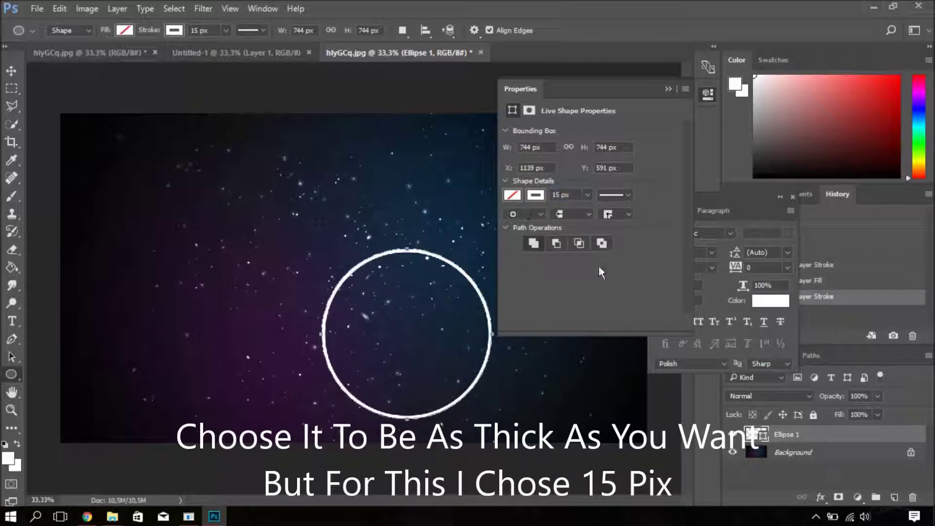
Move the white ring up and to the left of the image centre.
left_click(671, 90)
left_click(11, 71)
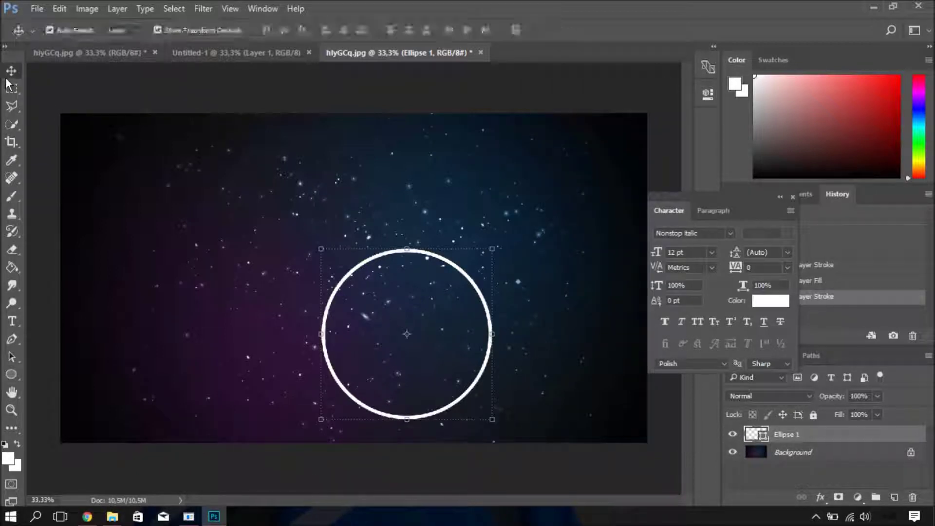
left_click_drag(487, 363, 433, 307)
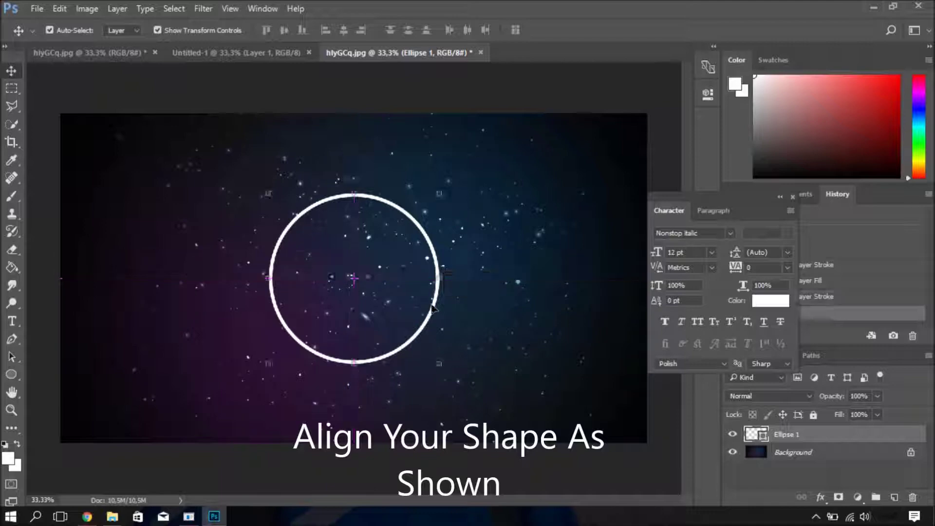
left_click(397, 307)
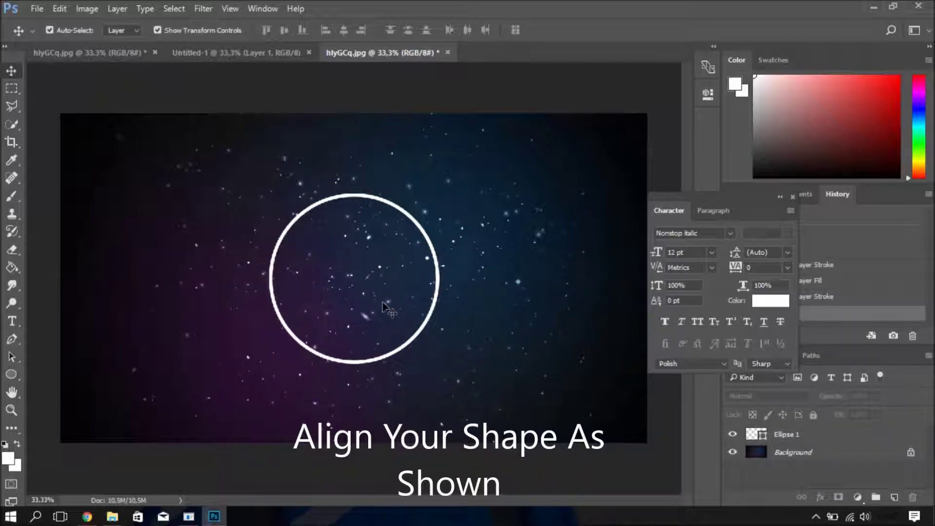
key("ctrl+plus")
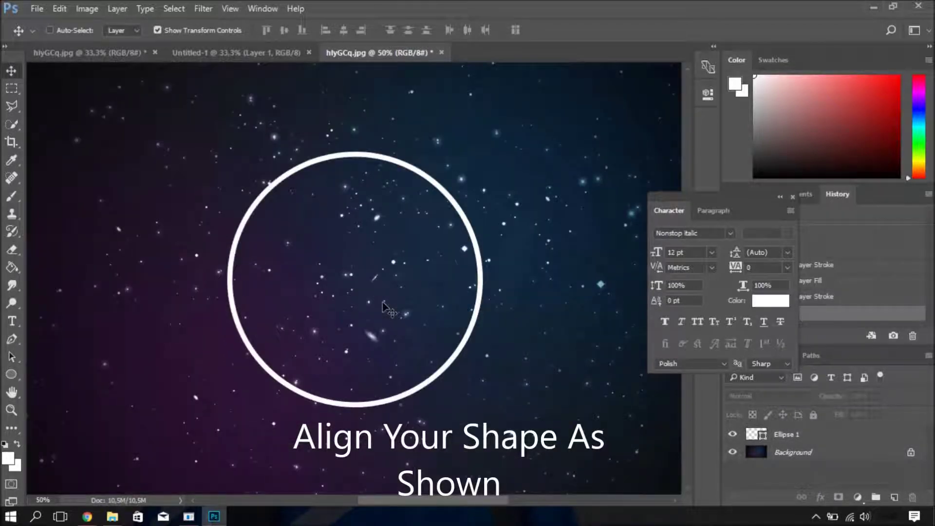
key("ctrl+minus")
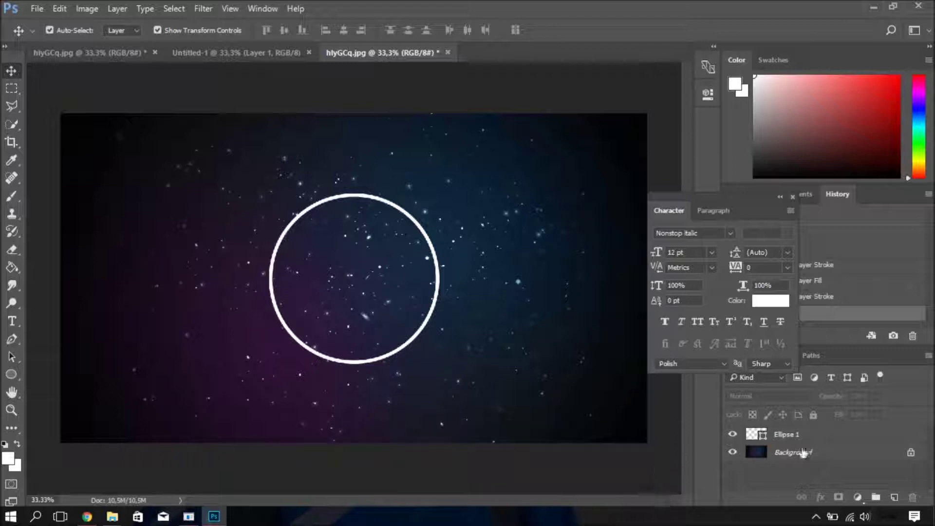
Unlock the Background as Layer 0 and rasterize the Ellipse 1 ring layer.
left_click(912, 454)
right_click(887, 435)
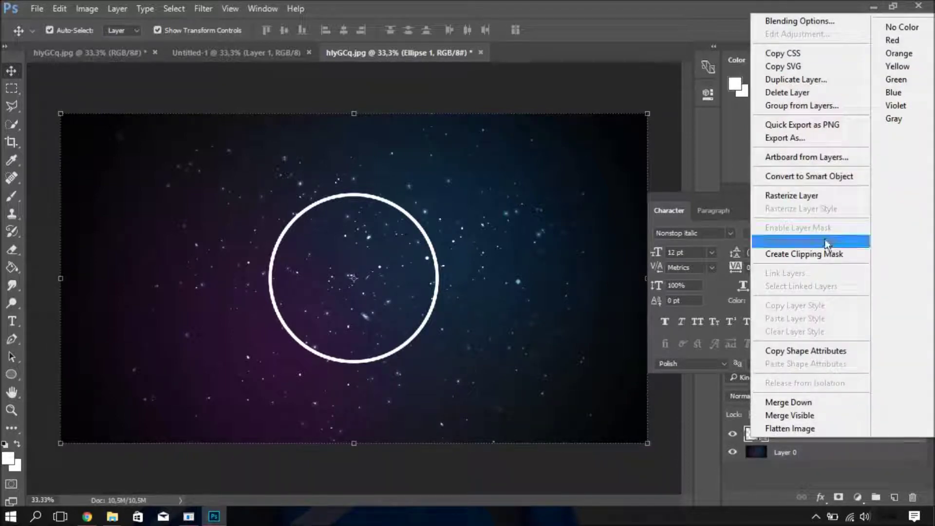
left_click(816, 197)
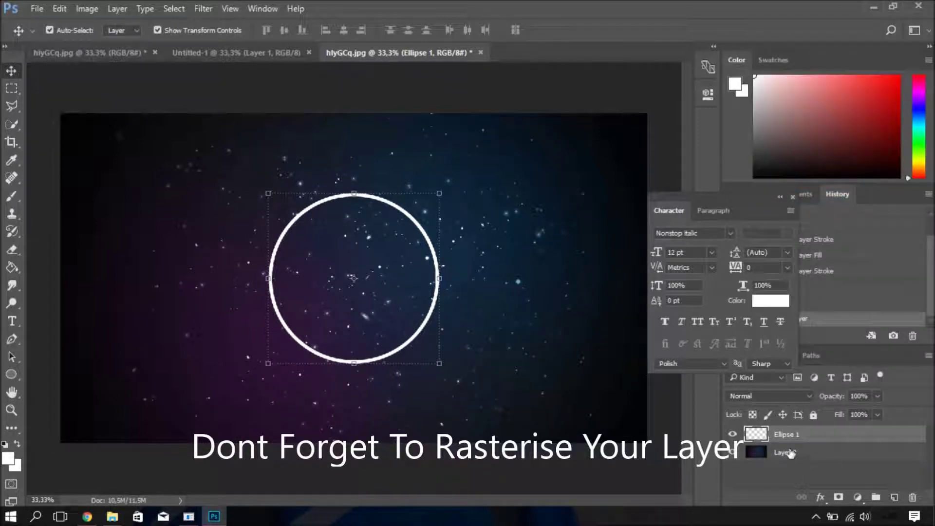
left_click(756, 433, "ctrl")
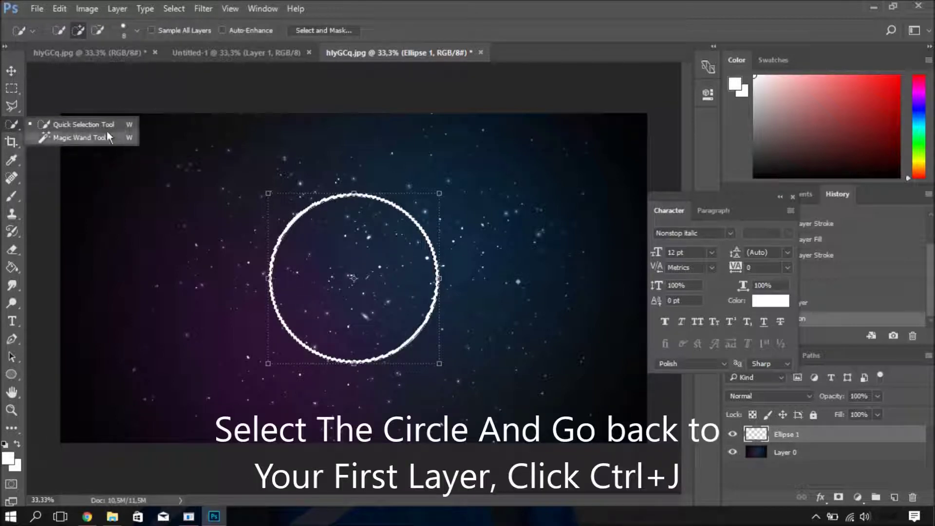
Quick-select the area inside the ring, invert the selection, and make Layer 0 active.
left_click(81, 124)
mouse_move(376, 265)
left_mouse_down()
mouse_move(403, 297)
mouse_move(337, 282)
left_mouse_up()
left_click_drag(361, 337, 344, 240)
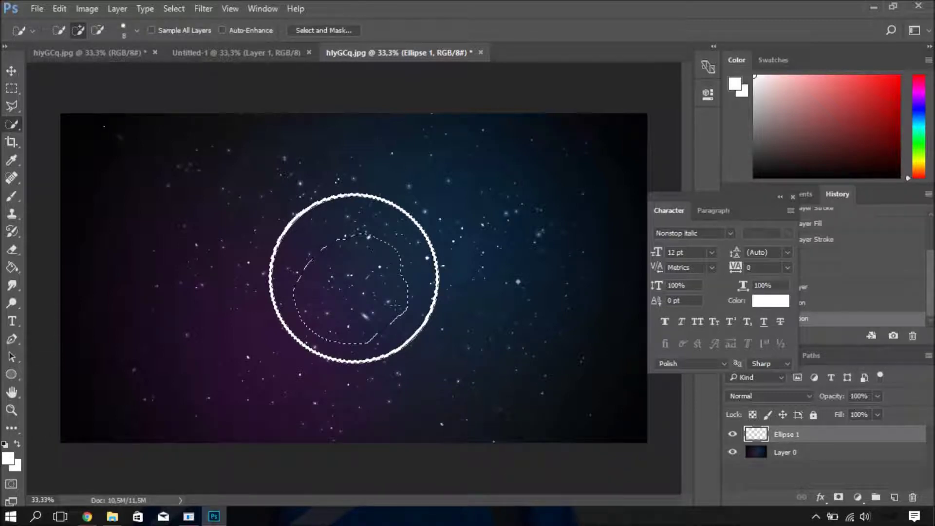
left_click_drag(320, 252, 363, 221)
left_click_drag(377, 343, 349, 350)
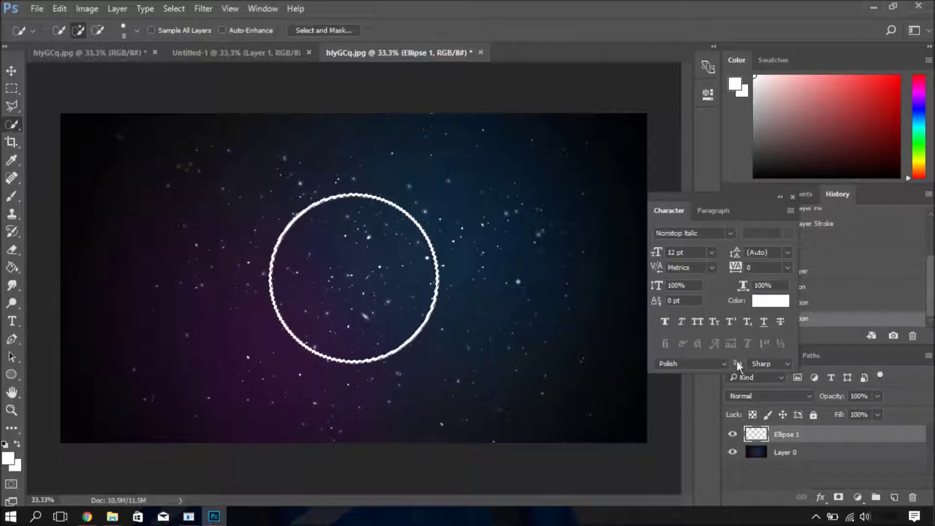
key("ctrl+shift+i")
key("ctrl+shift+i")
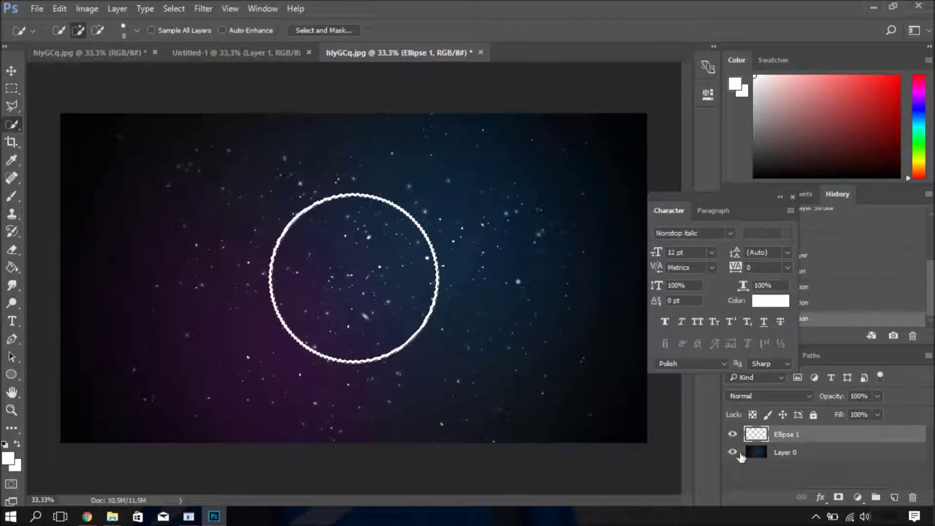
left_click(769, 454)
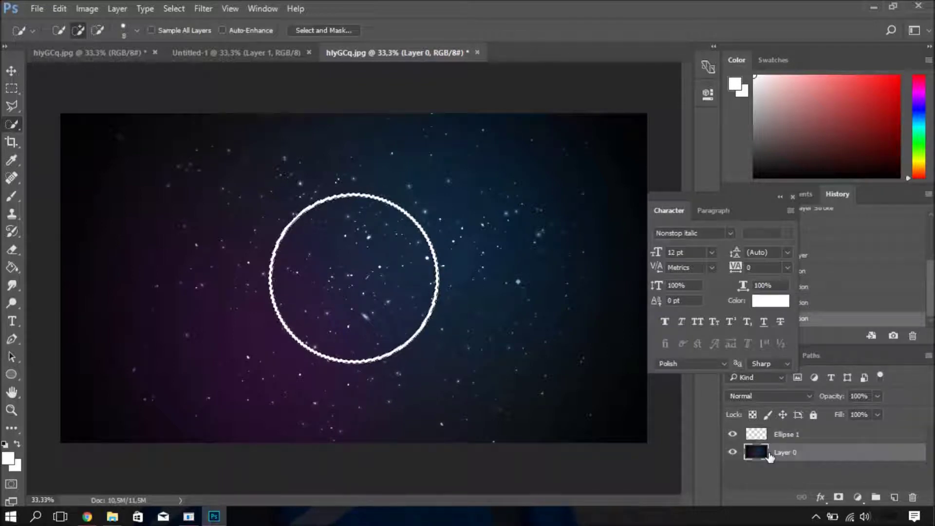
Copy the selection to a new layer, undo that, and deselect with Ctrl+D.
key("ctrl+j")
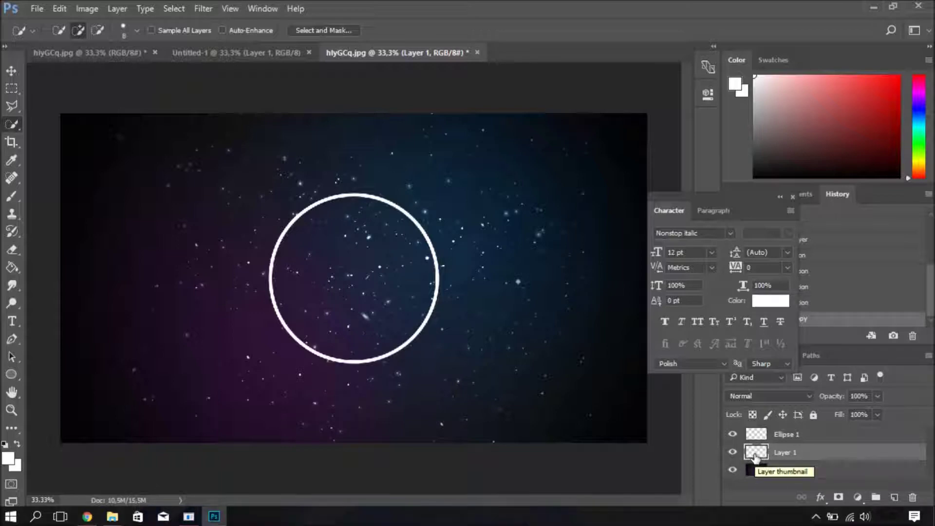
key("ctrl+z")
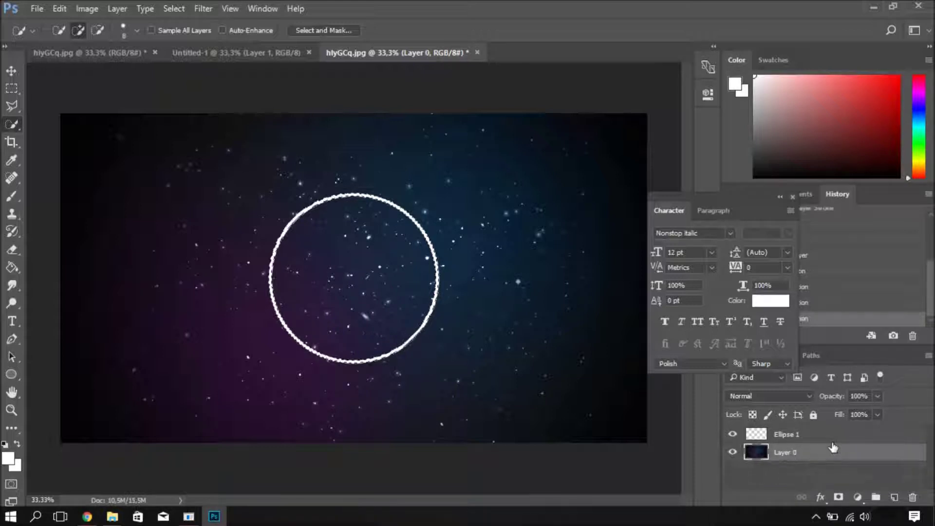
key("ctrl+d")
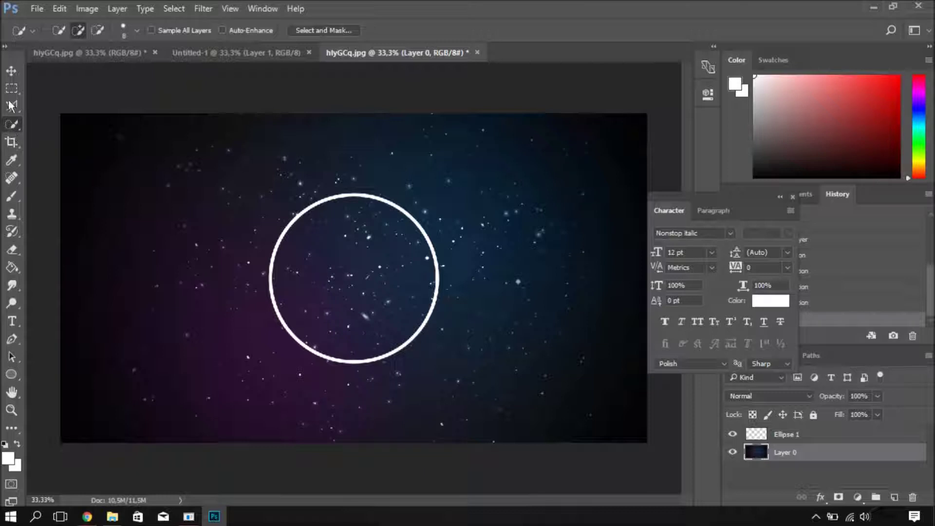
Paint a Quick Selection inside the ring up to its inner edge, undoing an accidental pixel shift.
left_click_drag(406, 327, 423, 284)
mouse_move(431, 283)
left_mouse_down()
mouse_move(331, 334)
mouse_move(384, 353)
left_mouse_up()
mouse_move(346, 352)
left_mouse_down()
mouse_move(285, 296)
mouse_move(322, 213)
mouse_move(417, 236)
left_mouse_up()
left_click_drag(420, 238, 428, 256)
left_click_drag(281, 312, 293, 334)
mouse_move(347, 352)
left_mouse_down()
mouse_move(355, 349)
mouse_move(354, 368)
left_mouse_up()
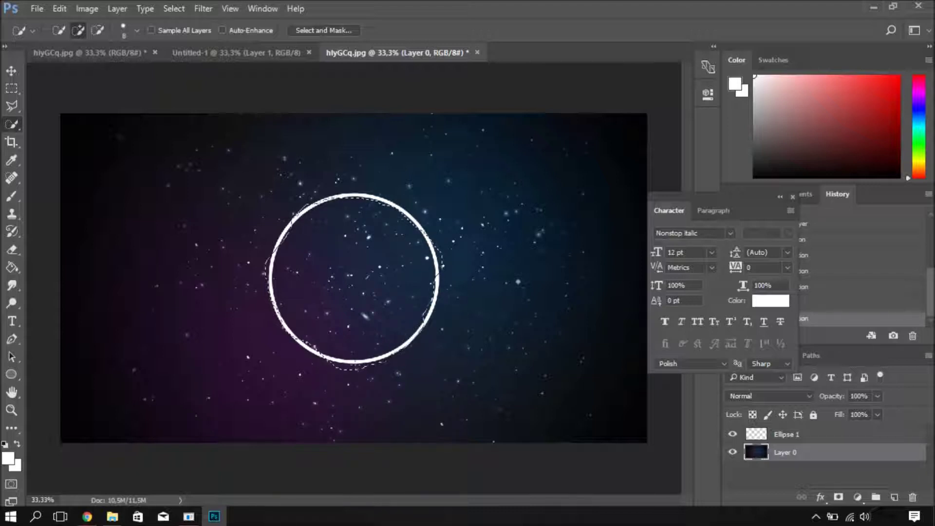
left_click_drag(355, 368, 357, 366)
key("ctrl+z")
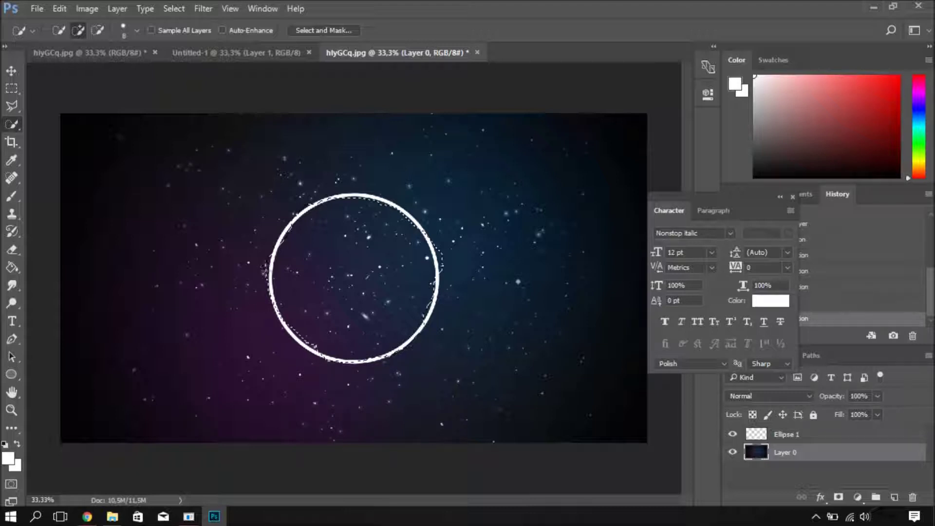
Refine the selection along the ring's left, right and lower-right inner edges.
left_click_drag(268, 257, 274, 239)
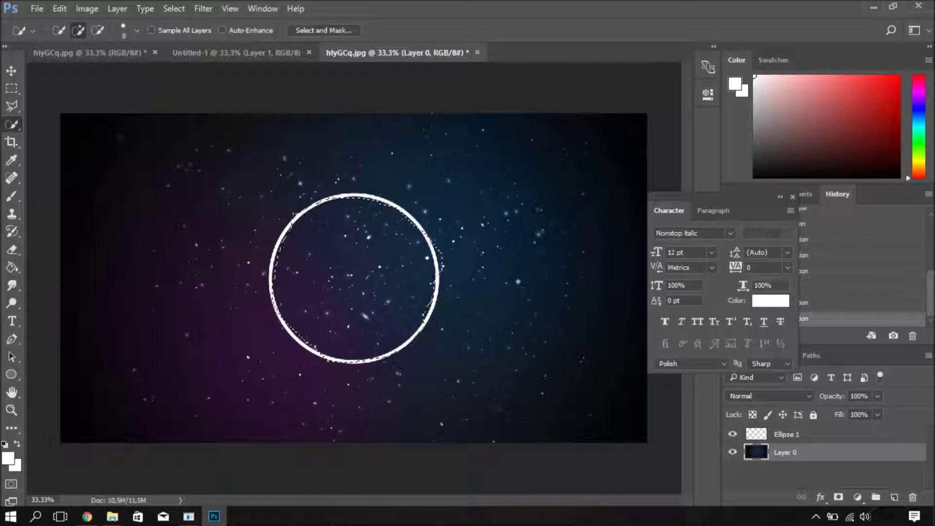
left_click_drag(441, 258, 438, 275)
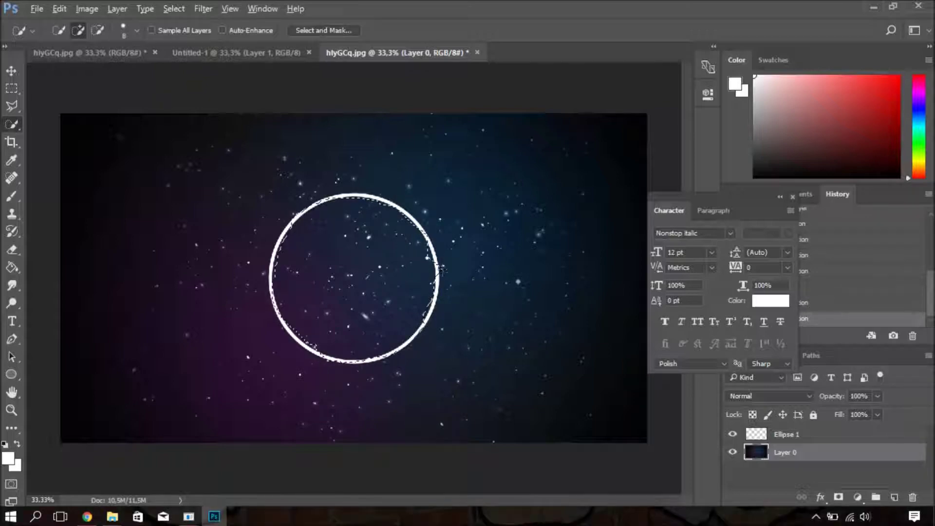
left_click_drag(429, 292, 429, 317)
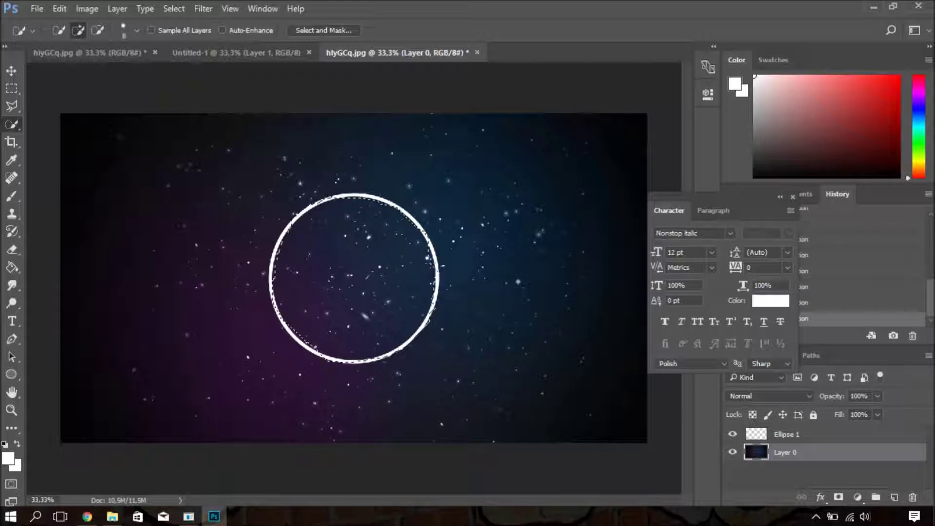
left_click(431, 261)
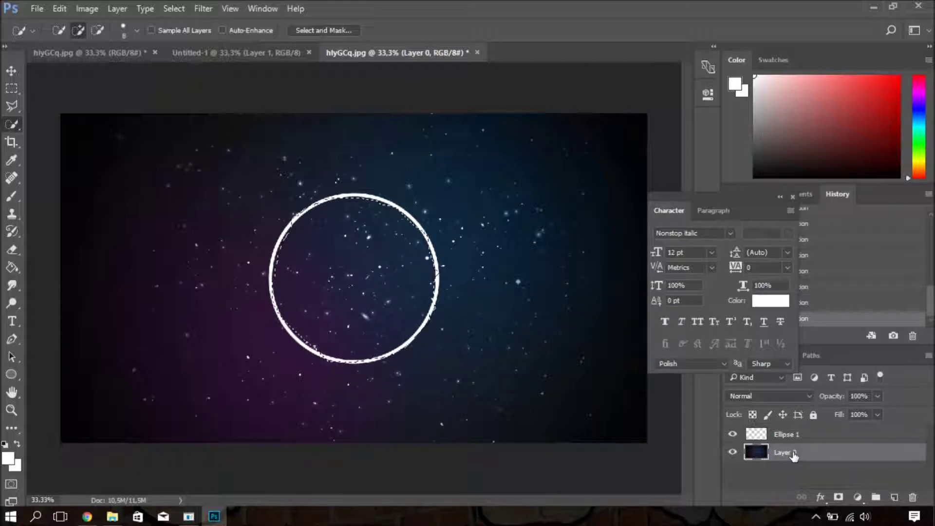
Fill the selected disc on a new Layer 1, then make Layer 0 active again.
key("ctrl+shift+alt+n")
key("alt+BackSpace")
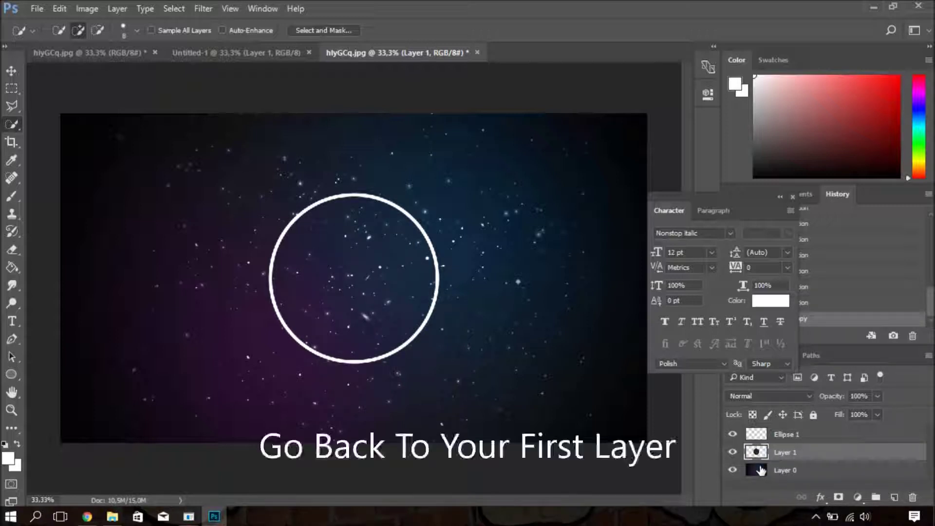
left_click(786, 471)
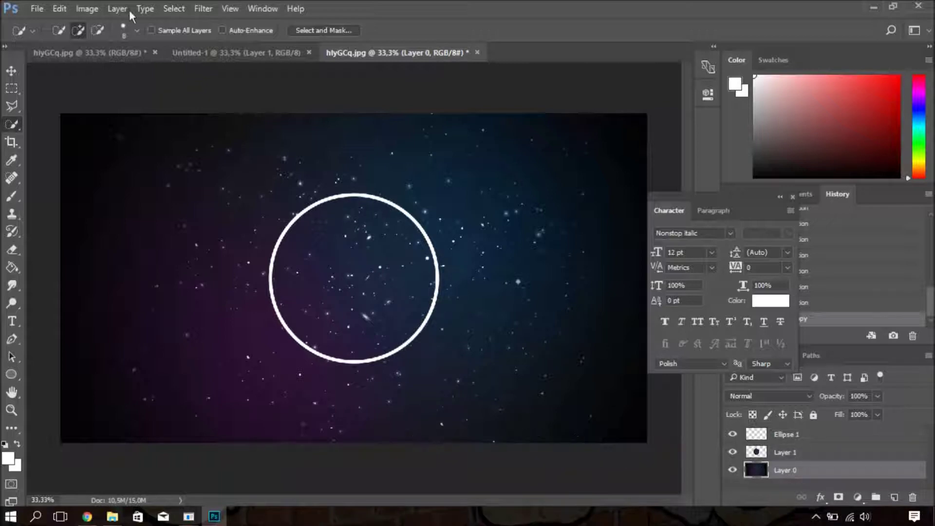
left_click(204, 8)
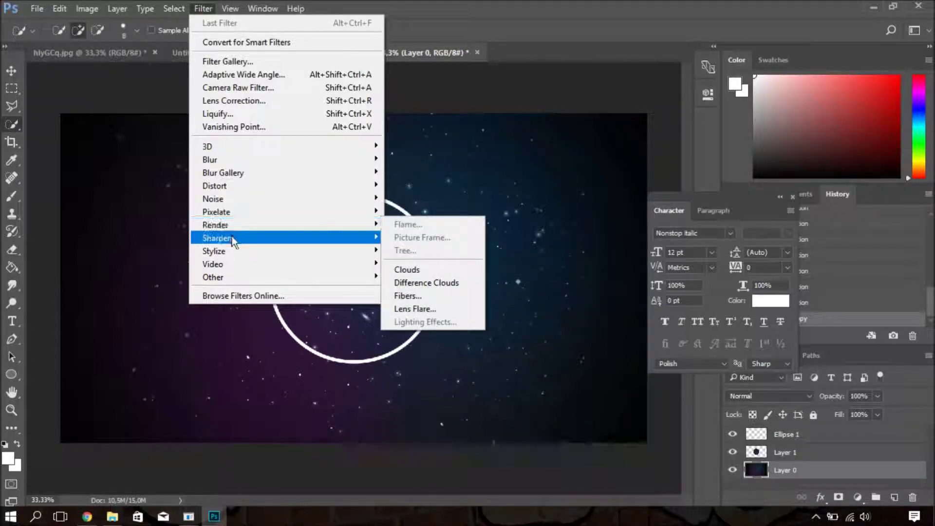
mouse_move(285, 146)
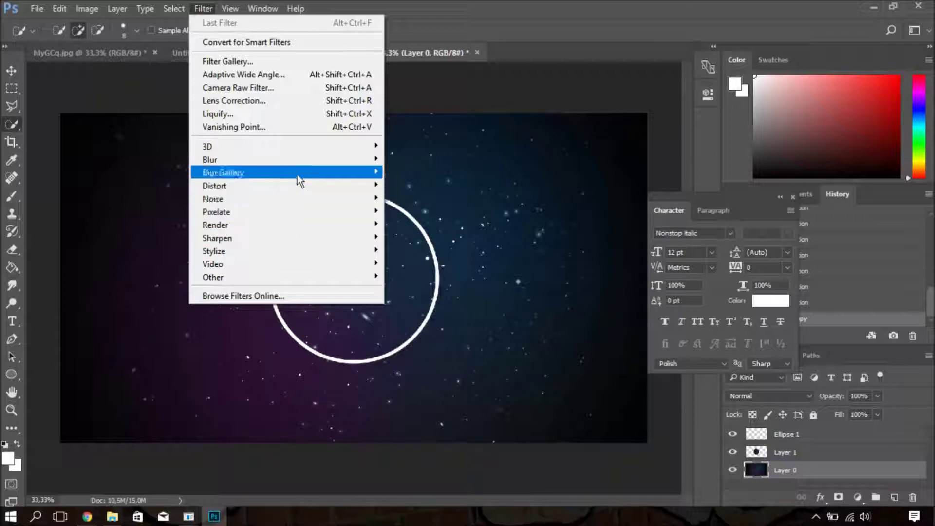
Apply a Gaussian Blur with a 6.4 px radius to the starry Layer 0.
mouse_move(210, 159)
left_click(426, 210)
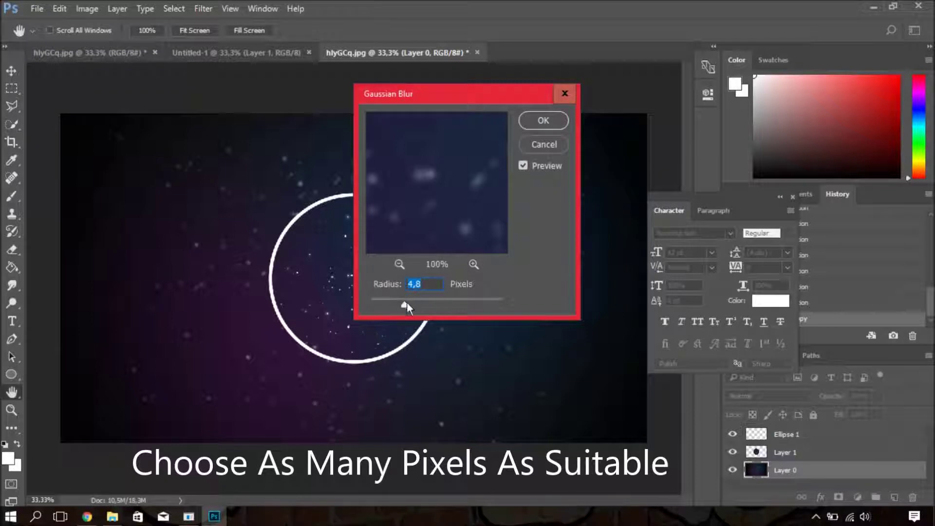
left_click_drag(405, 306, 411, 305)
left_click(551, 121)
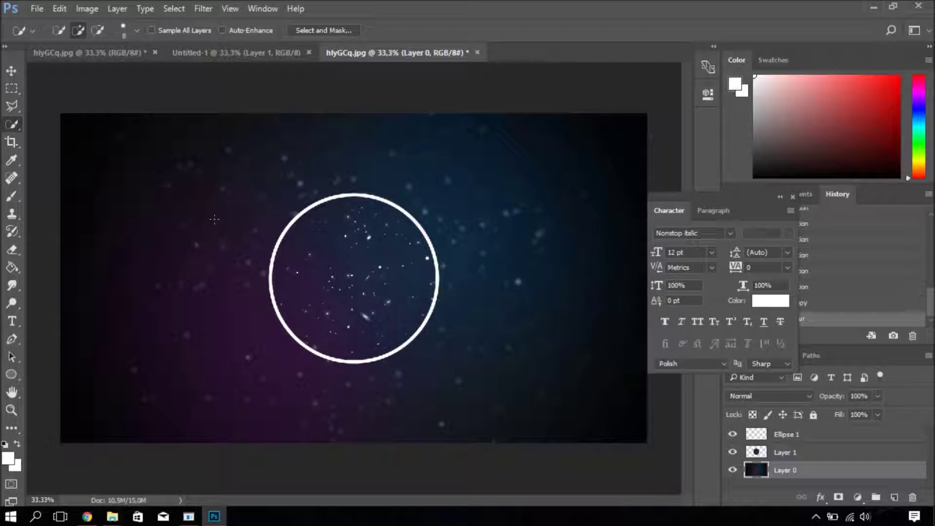
Open the female_model PNG as a smart object after a plain Open attempt fails.
left_click(41, 10)
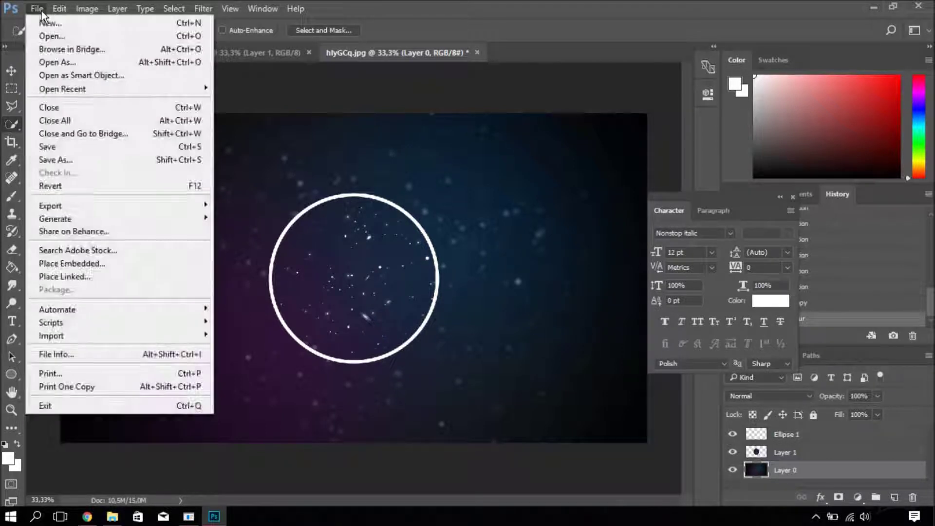
left_click(66, 64)
double_click(376, 197)
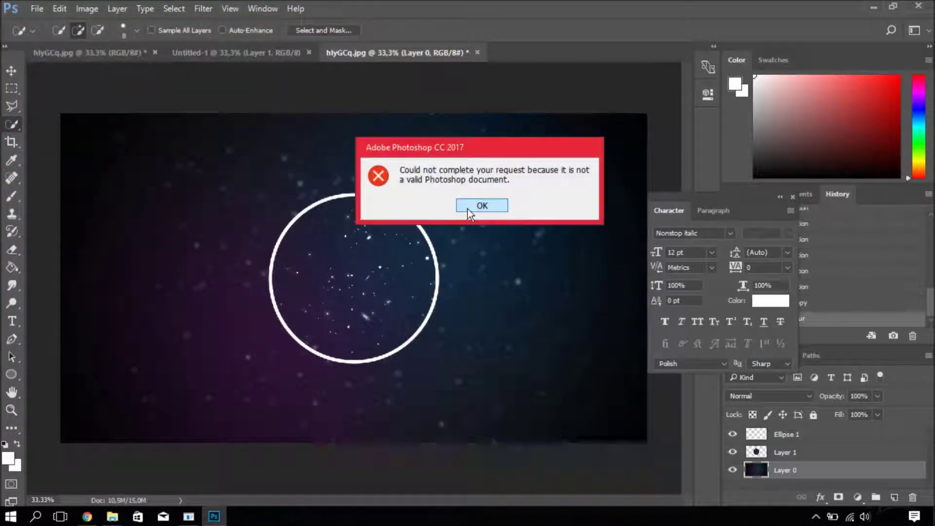
left_click(468, 209)
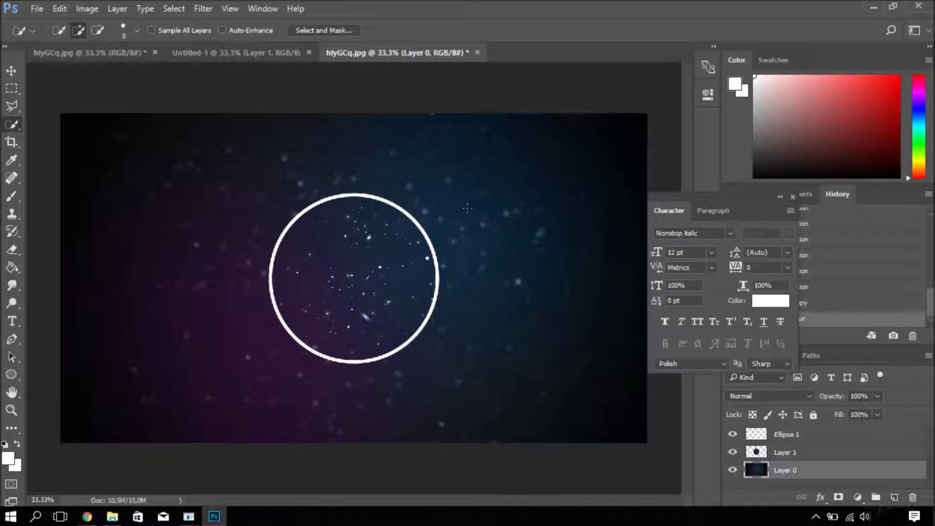
left_click(39, 9)
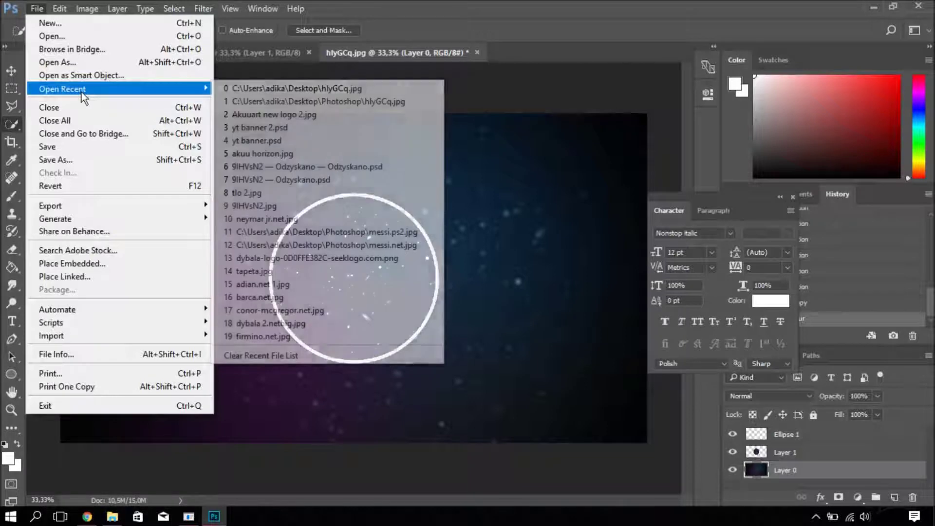
left_click(94, 77)
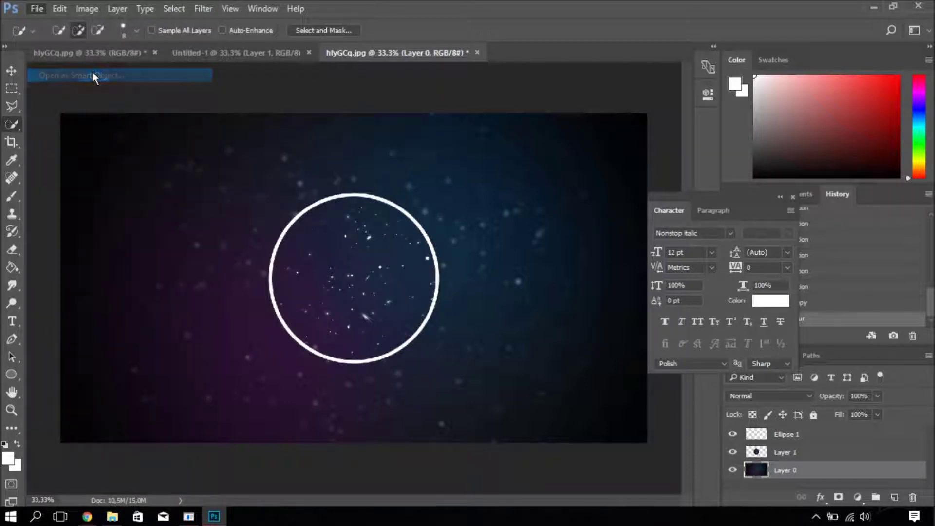
double_click(382, 199)
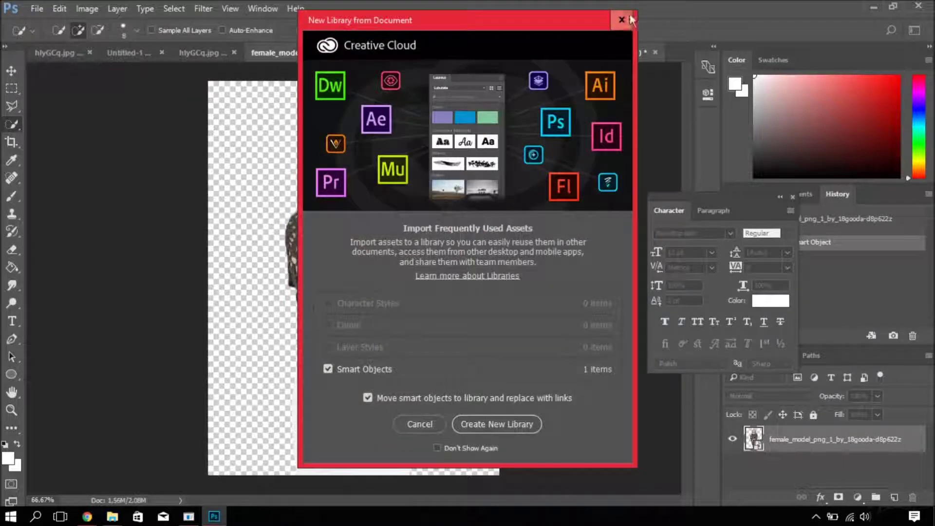
left_click(622, 20)
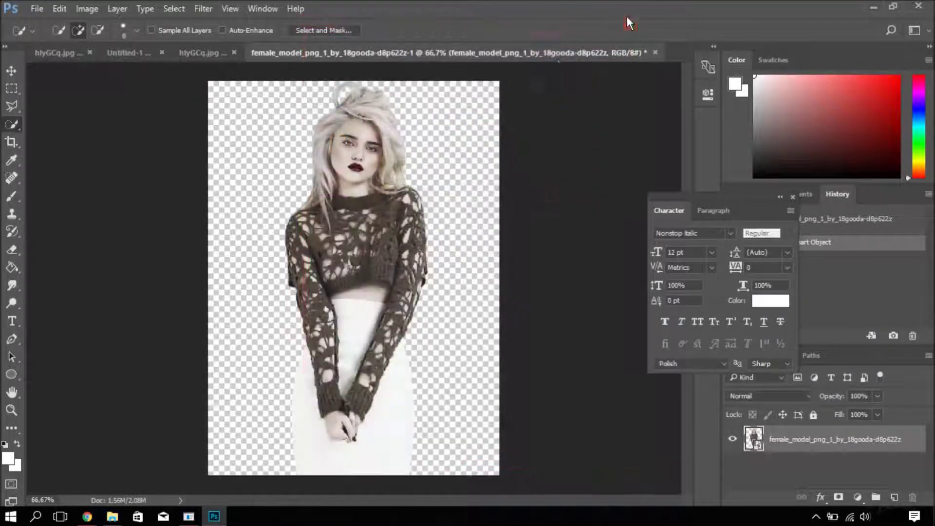
Bring the cut-out model into the starry scene as a layer above the filled disc.
left_click(12, 68)
left_click_drag(345, 200, 212, 54)
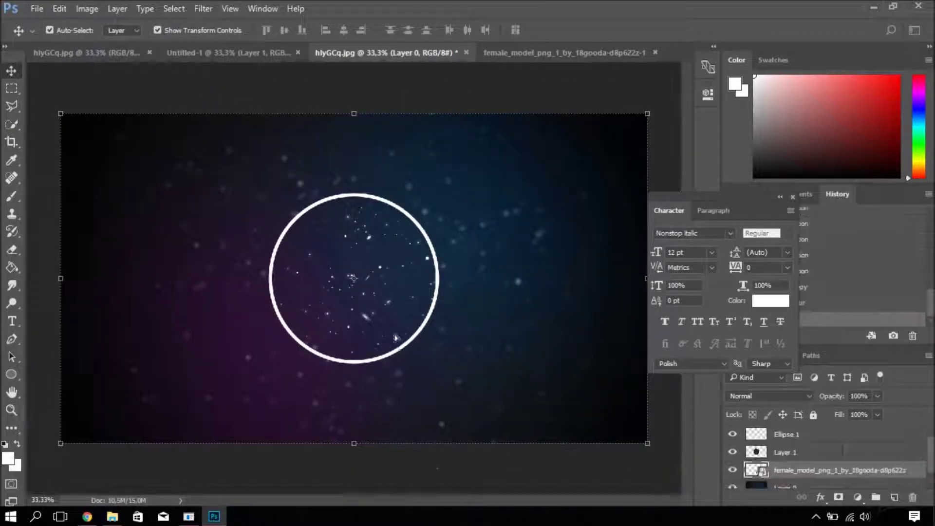
left_click_drag(212, 53, 411, 392)
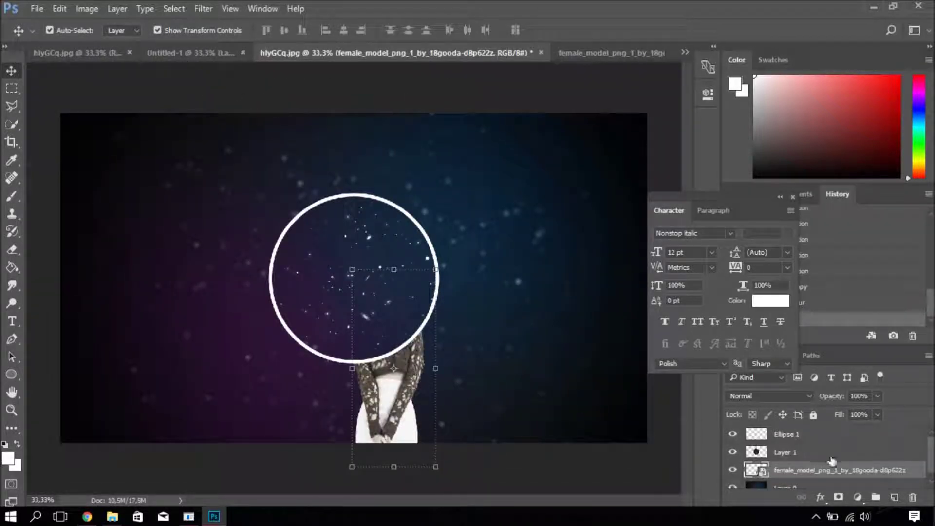
left_click_drag(836, 472, 836, 453)
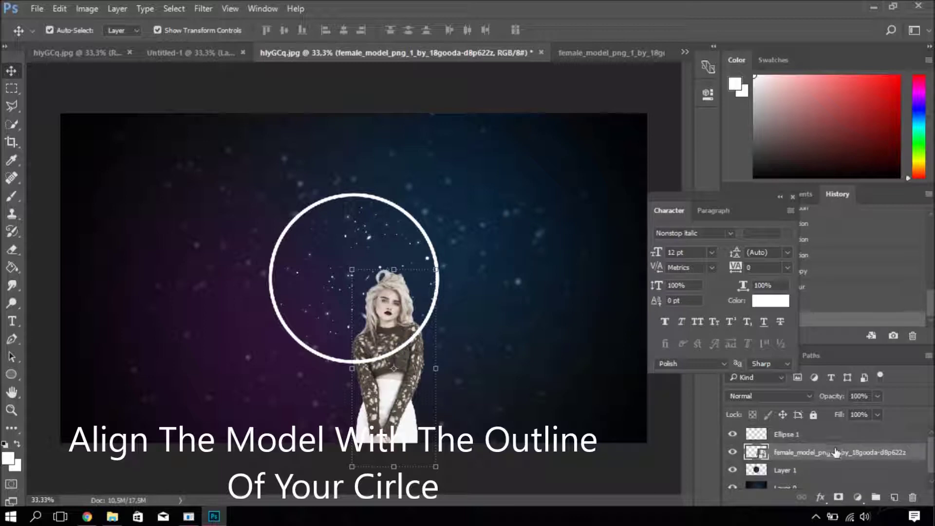
Scale the model up to about 173% and centre her face inside the white ring.
left_click_drag(399, 395, 364, 361)
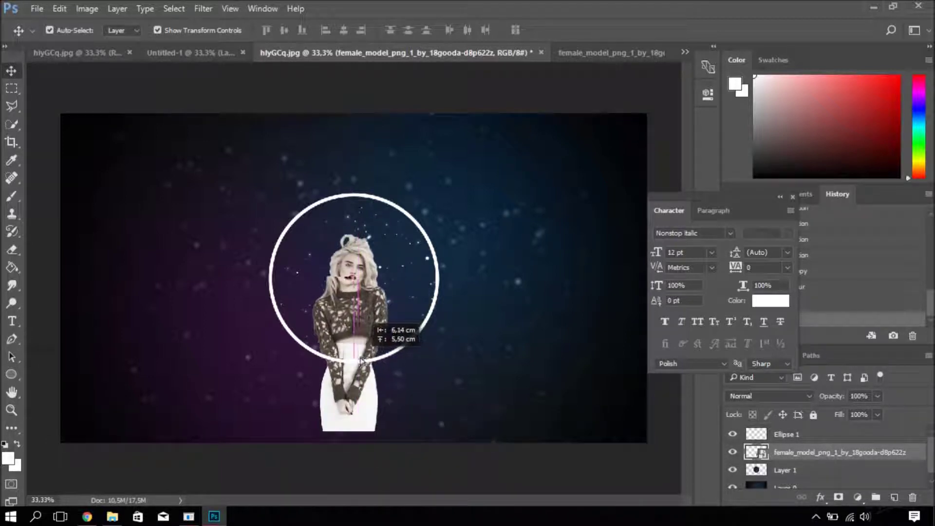
left_click_drag(364, 361, 360, 357)
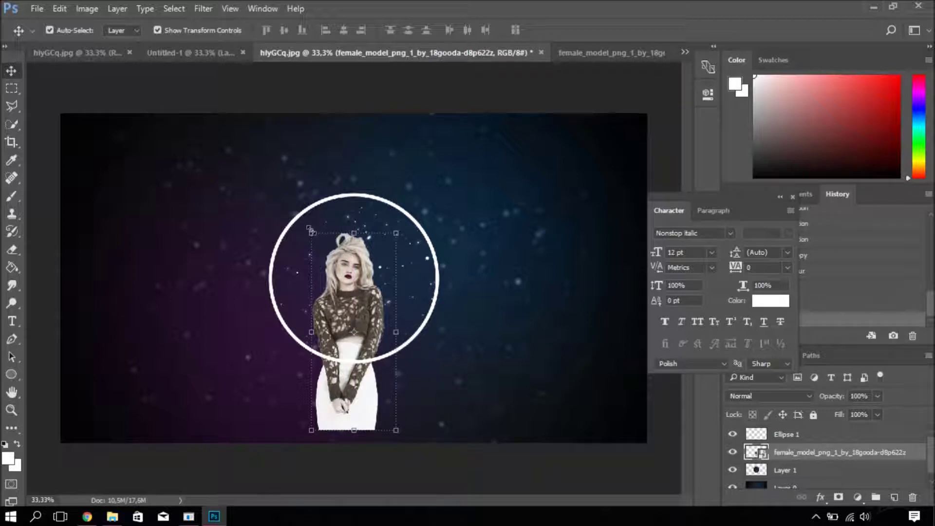
left_click_drag(309, 228, 281, 201)
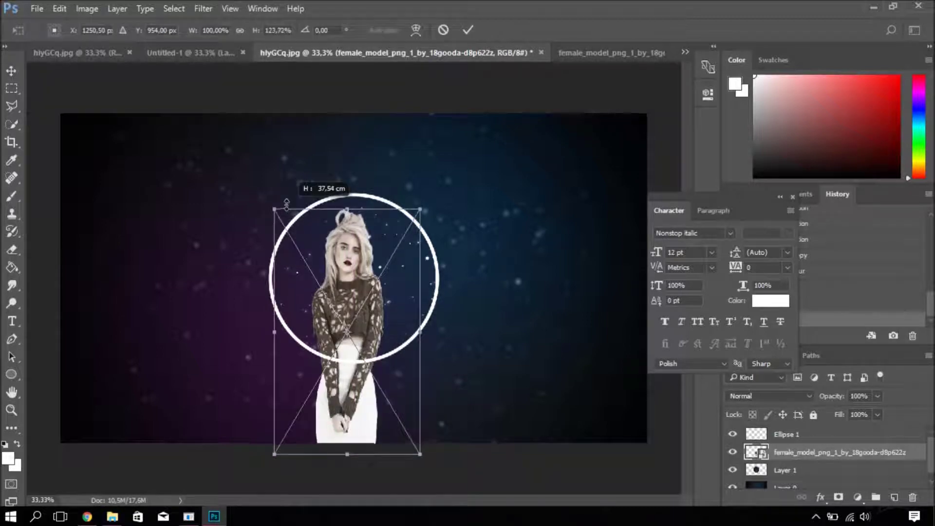
key("ctrl+z")
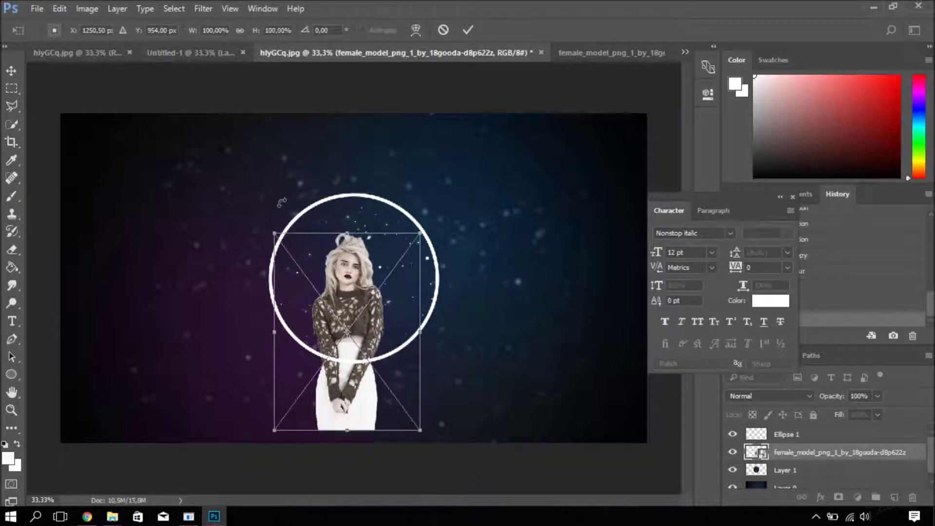
left_click_drag(273, 232, 240, 186)
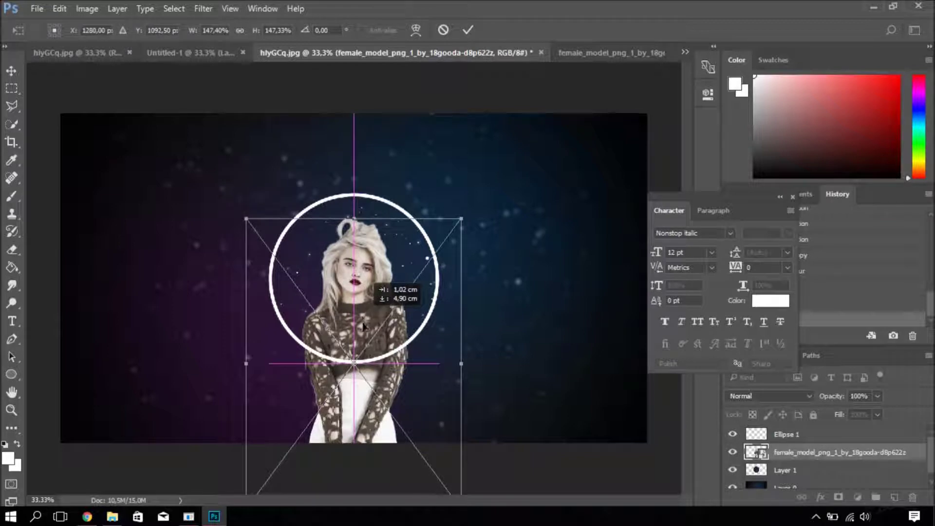
left_click_drag(357, 292, 364, 334)
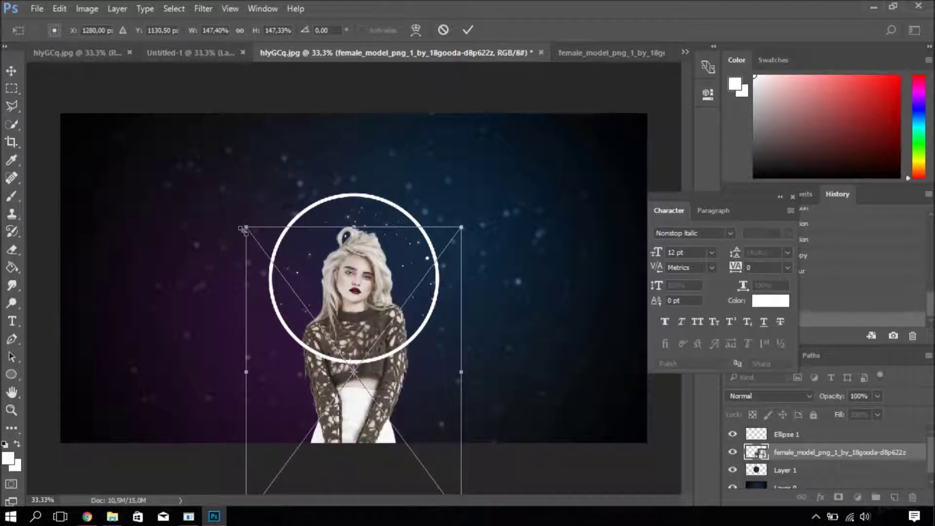
left_click_drag(244, 228, 219, 210)
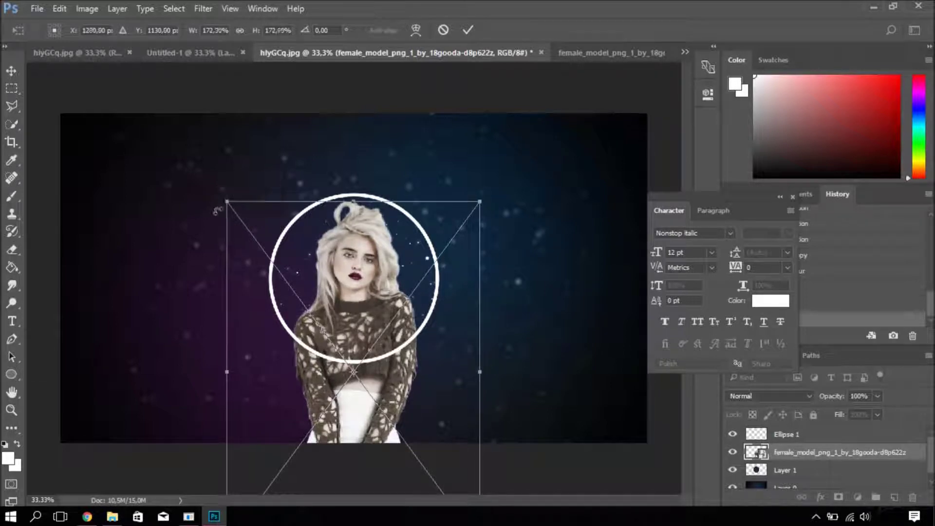
left_click_drag(357, 292, 359, 303)
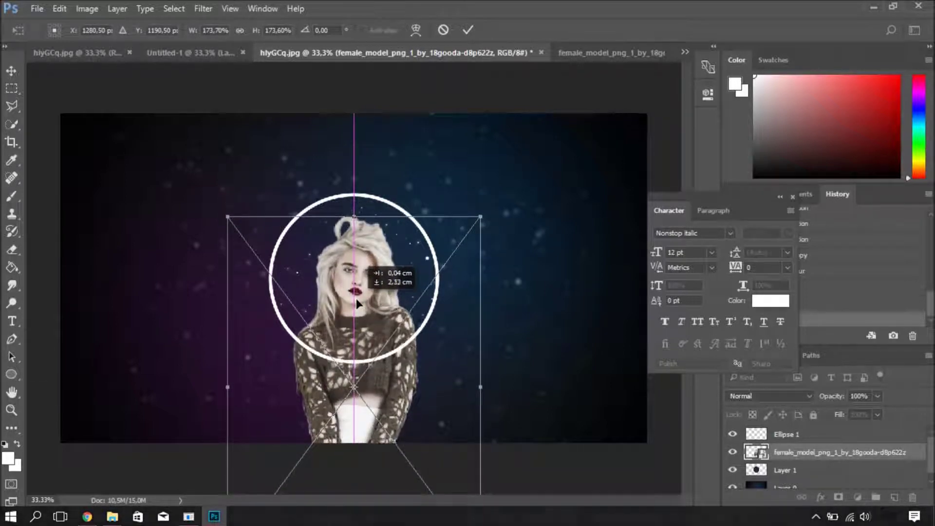
left_click_drag(356, 301, 356, 301)
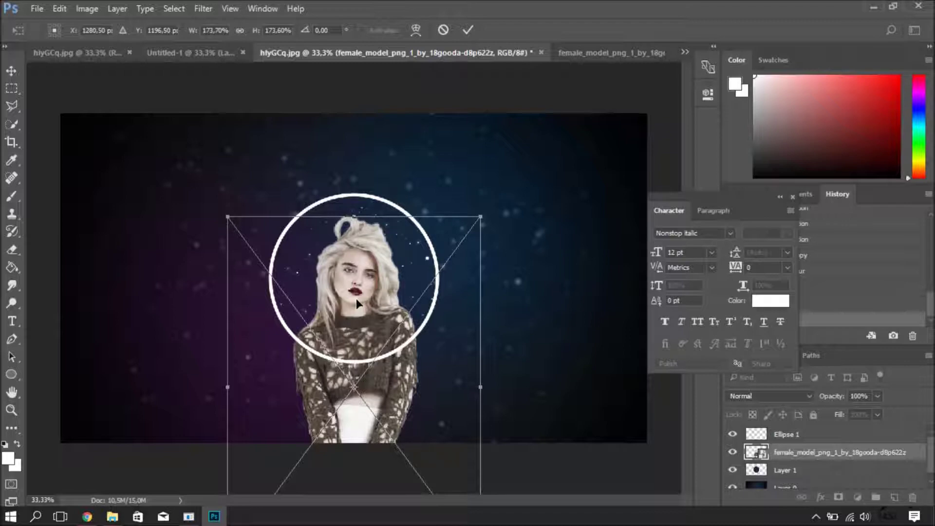
key("Return")
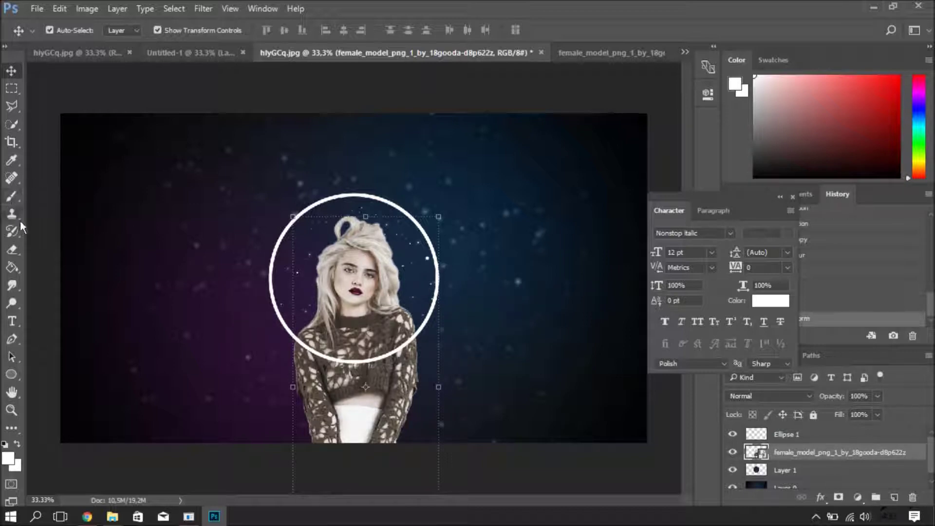
Rasterize the model layer and erase her lower body and dress edge below the ring.
left_click(12, 250)
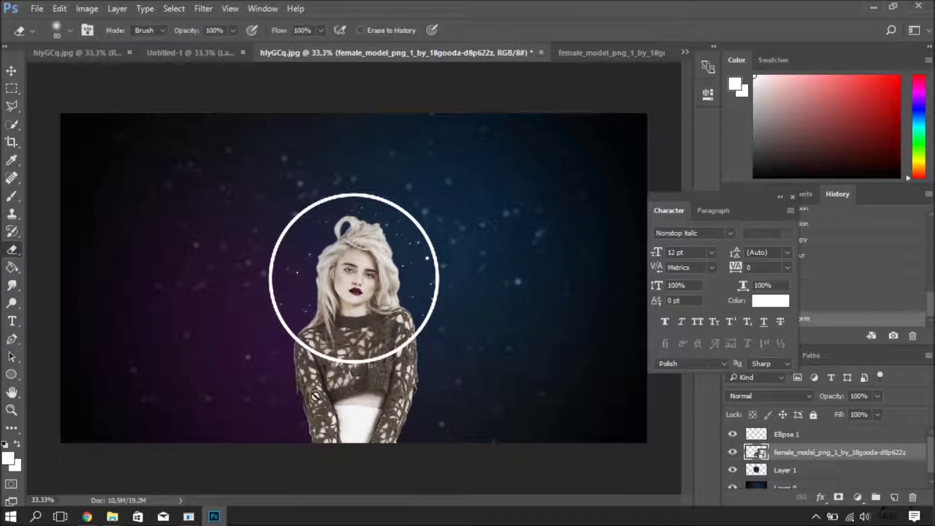
right_click(903, 452)
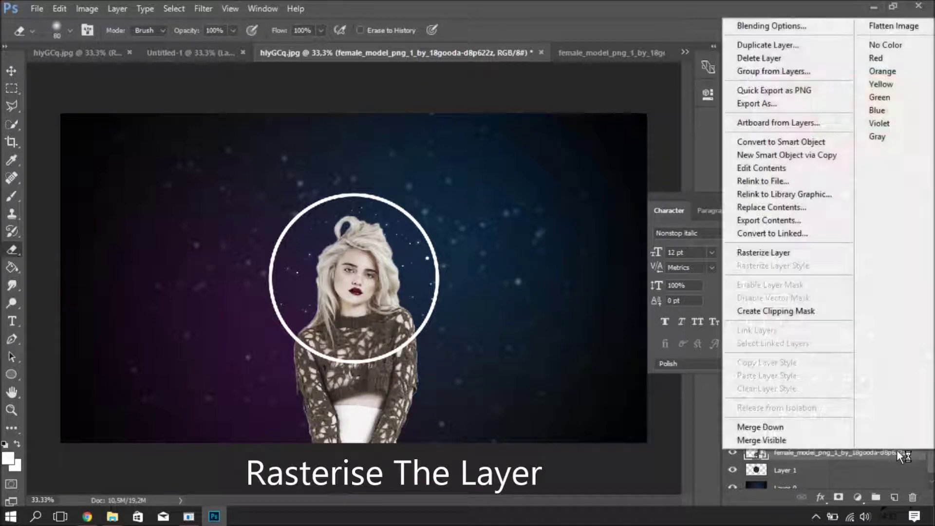
left_click(817, 253)
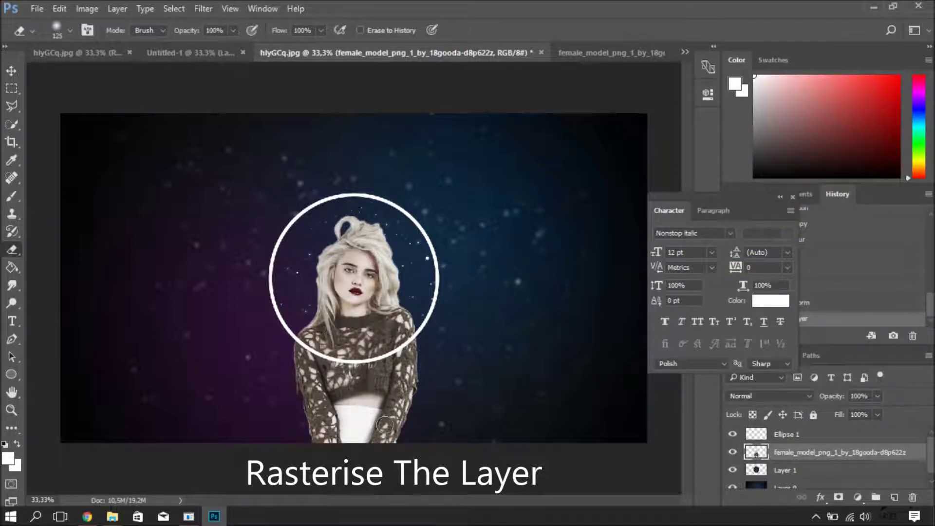
key("bracketright")
key("bracketright")
key("bracketright")
mouse_move(347, 443)
left_mouse_down()
mouse_move(313, 434)
mouse_move(361, 429)
mouse_move(298, 432)
mouse_move(347, 431)
mouse_move(411, 390)
mouse_move(265, 433)
mouse_move(250, 418)
mouse_move(461, 412)
mouse_move(271, 417)
mouse_move(261, 407)
mouse_move(268, 413)
left_mouse_up()
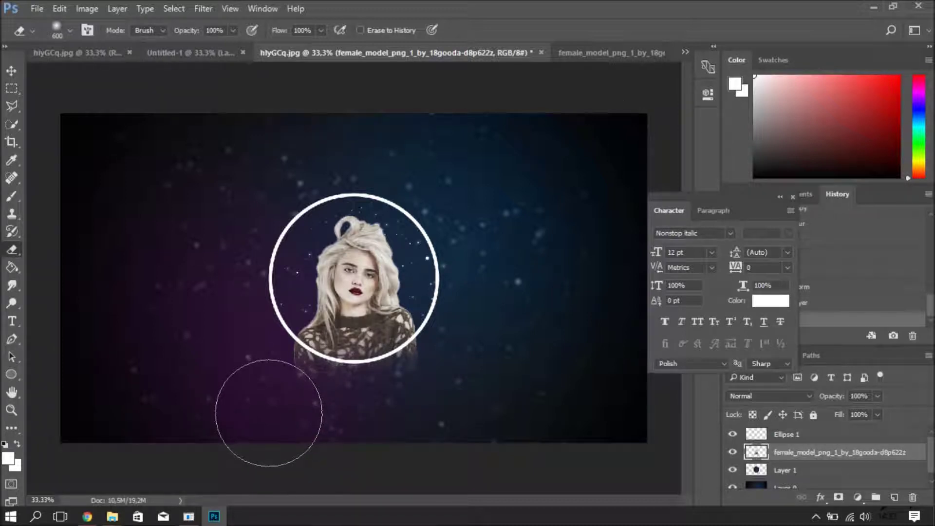
key("bracketleft")
key("bracketleft")
key("bracketleft")
key("bracketleft")
key("bracketleft")
key("bracketleft")
key("bracketleft")
mouse_move(269, 413)
left_mouse_down()
mouse_move(307, 380)
mouse_move(288, 358)
mouse_move(307, 367)
mouse_move(282, 347)
mouse_move(326, 380)
mouse_move(349, 377)
mouse_move(286, 351)
mouse_move(320, 372)
mouse_move(373, 372)
mouse_move(428, 342)
mouse_move(409, 363)
mouse_move(423, 344)
mouse_move(360, 384)
mouse_move(323, 372)
mouse_move(388, 373)
left_mouse_up()
left_click(11, 71)
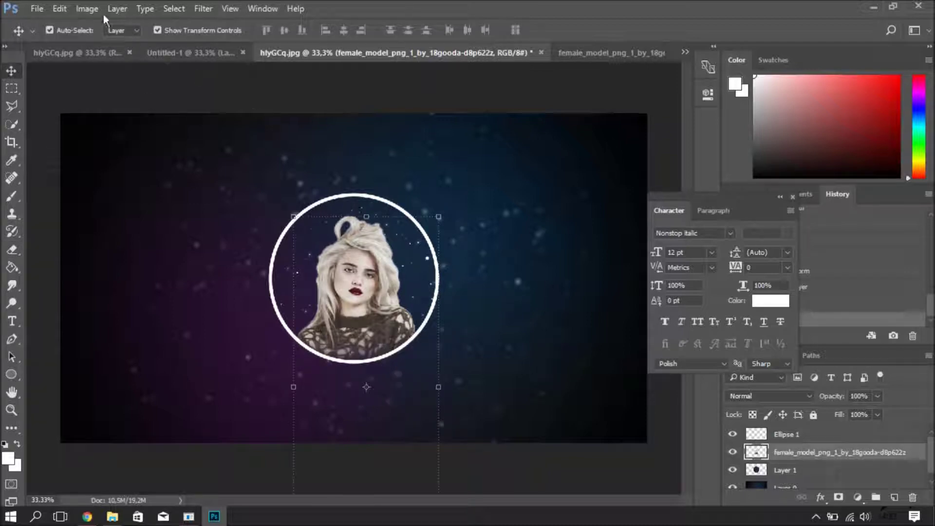
Apply a Threshold adjustment at level 139 to the model portrait.
left_click(87, 9)
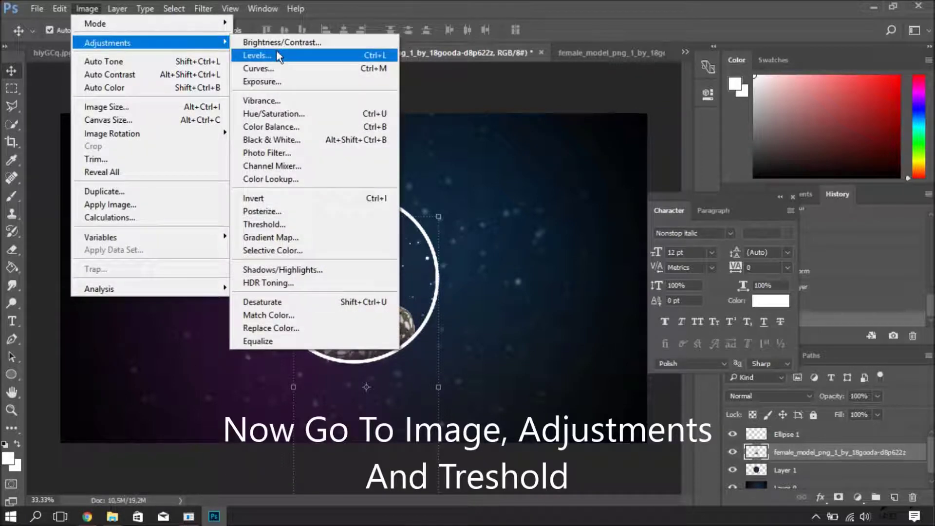
left_click(291, 225)
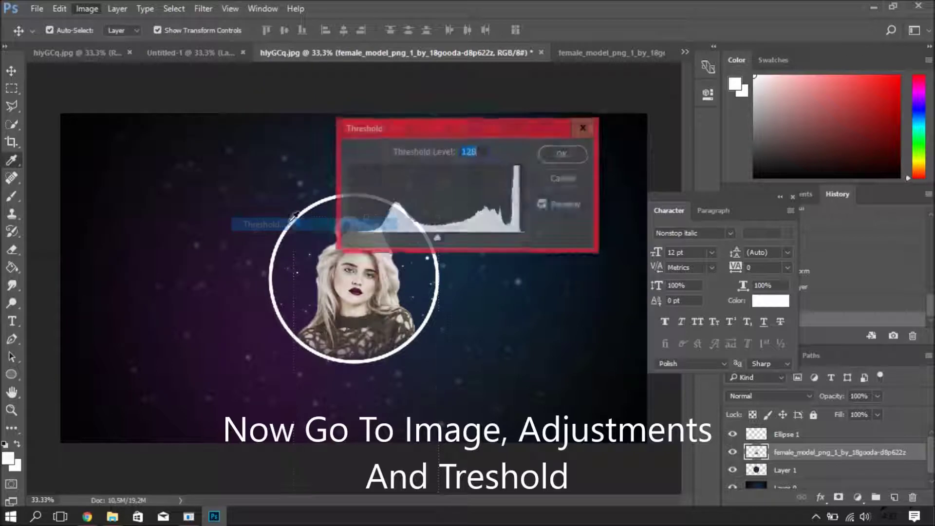
mouse_move(480, 130)
left_mouse_down()
mouse_move(501, 133)
mouse_move(582, 85)
left_mouse_up()
mouse_move(538, 196)
left_mouse_down()
mouse_move(565, 194)
mouse_move(530, 193)
mouse_move(560, 193)
mouse_move(536, 193)
mouse_move(546, 194)
left_mouse_up()
left_click(673, 109)
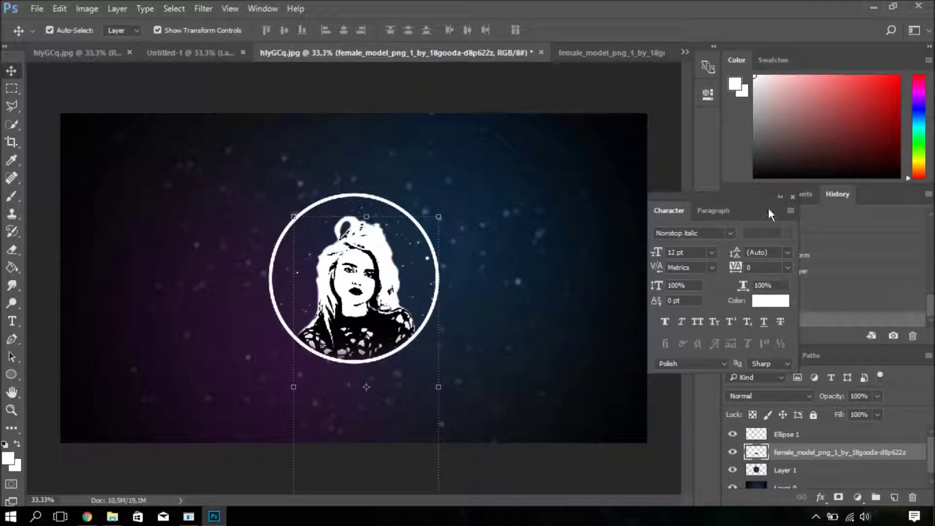
left_click_drag(763, 201, 810, 122)
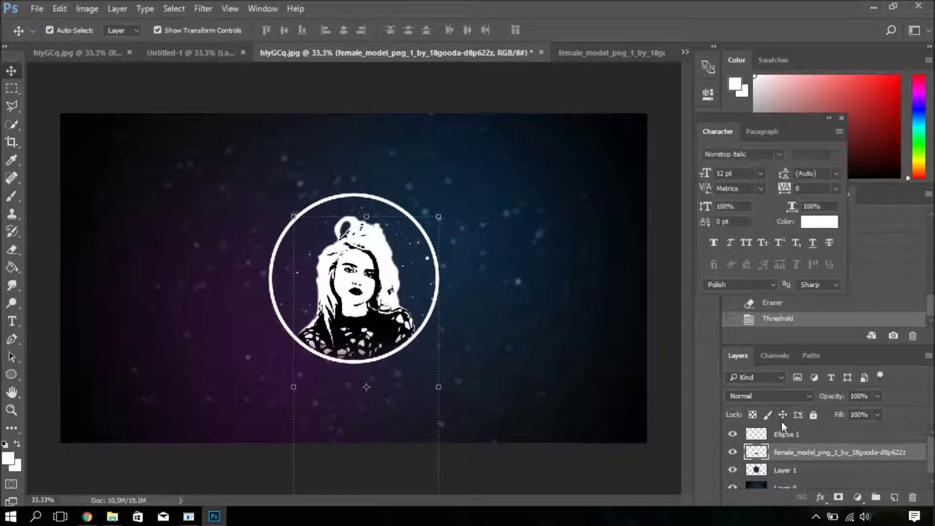
Try Divide, Subtract and Darker Color, then set the portrait layer to Lighter Color blending.
left_click(807, 396)
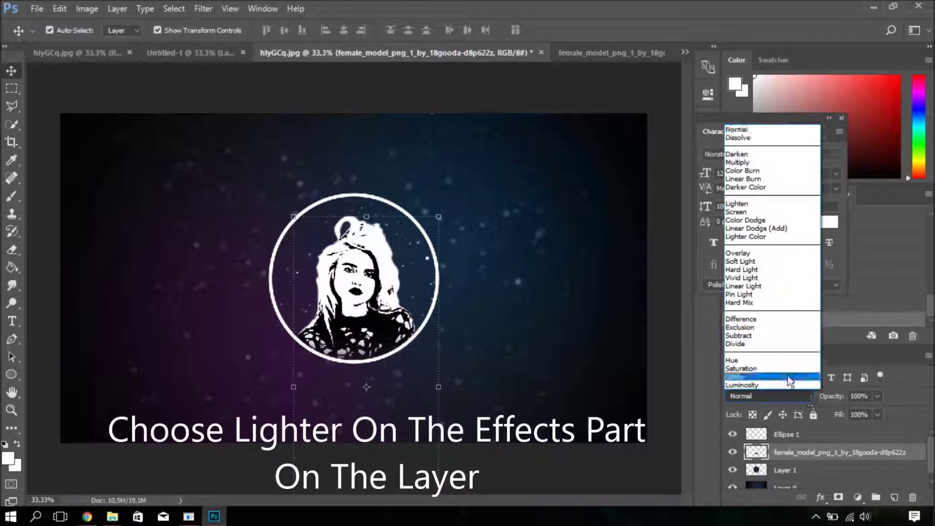
left_click(761, 340)
left_click(758, 396)
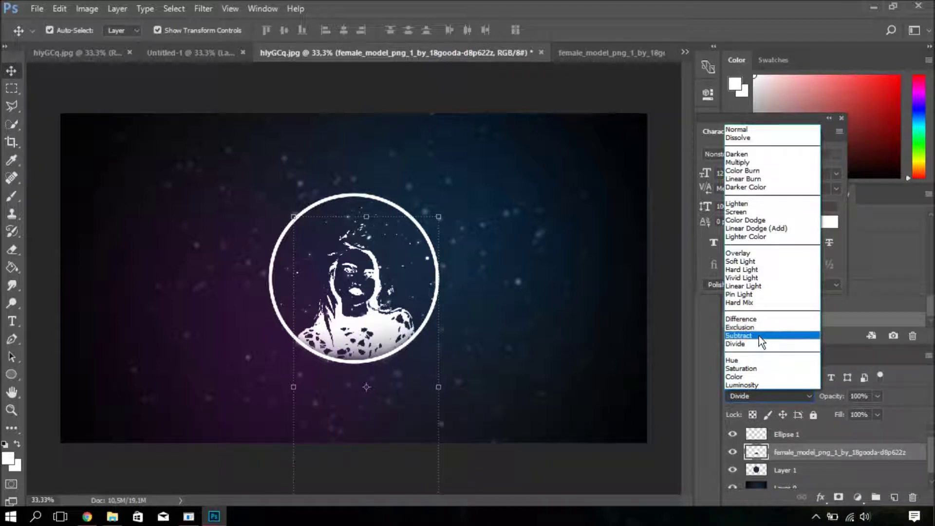
left_click(759, 335)
left_click(759, 394)
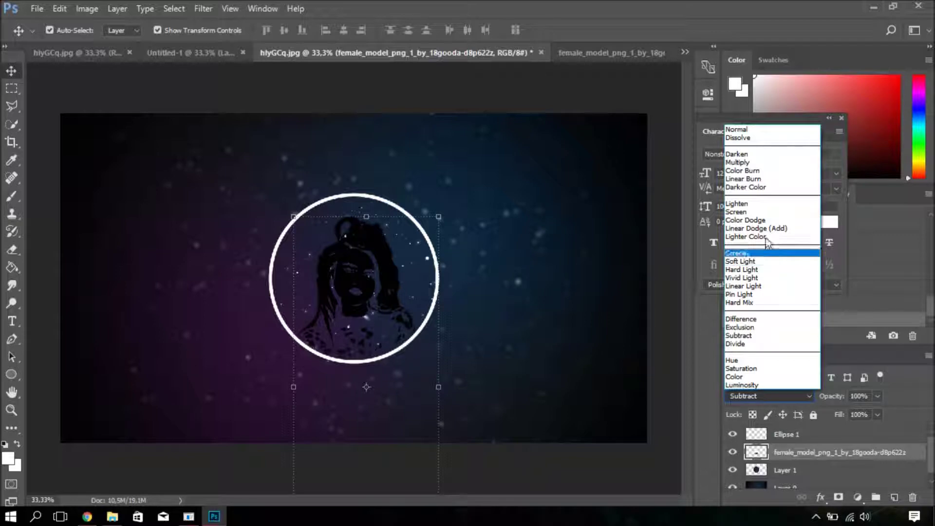
left_click(769, 187)
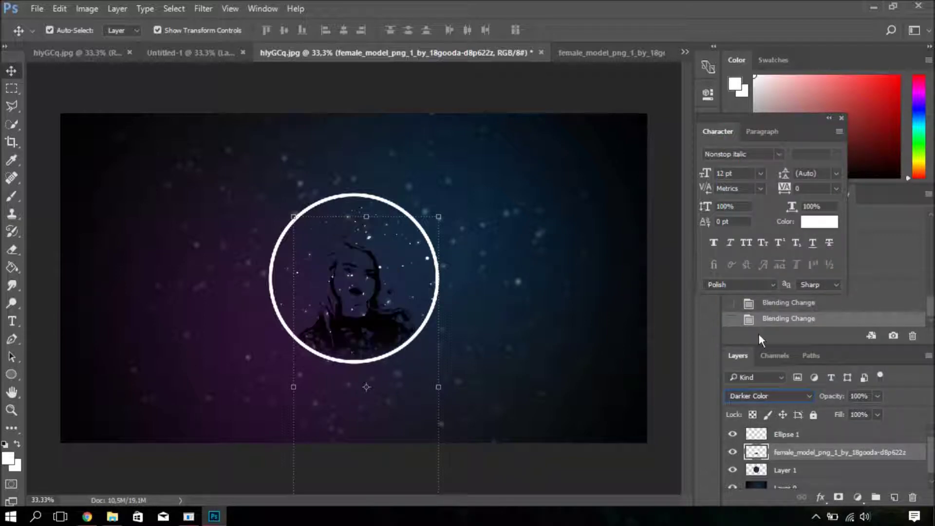
left_click(755, 393)
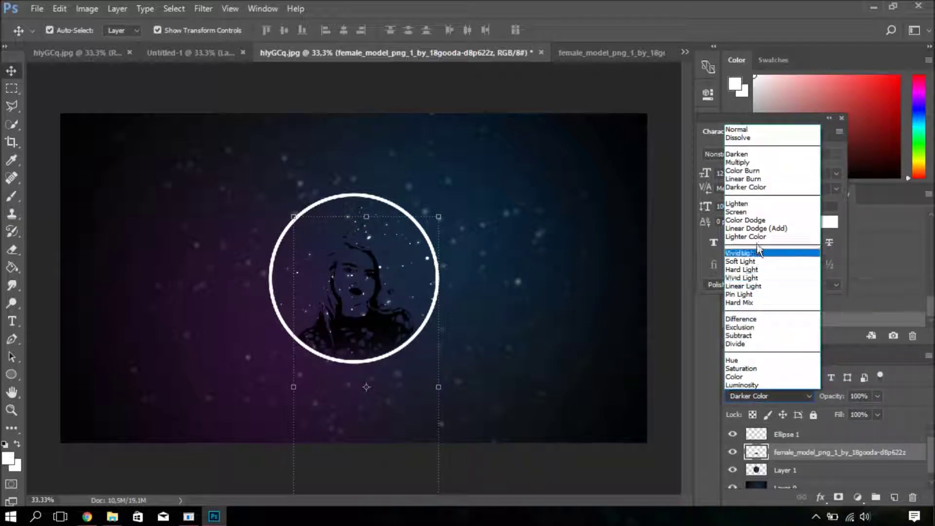
left_click(755, 237)
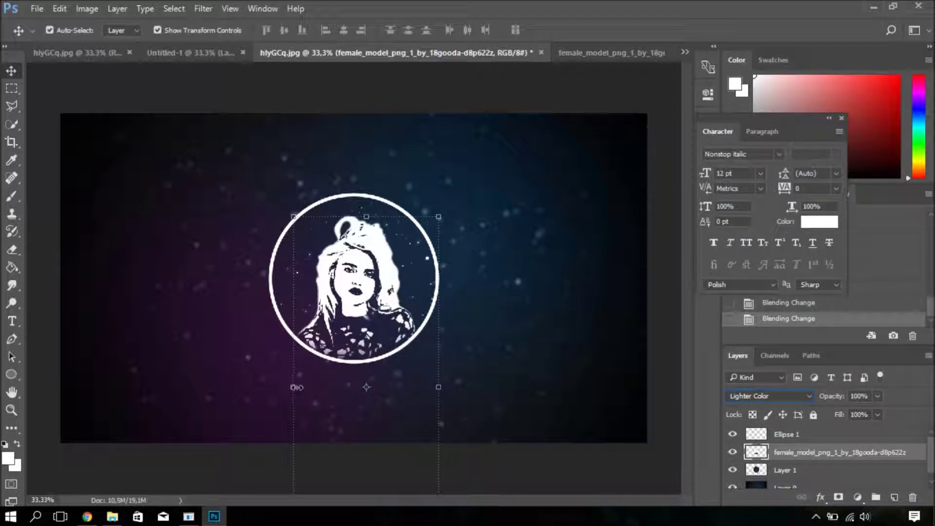
left_click_drag(293, 386, 290, 387)
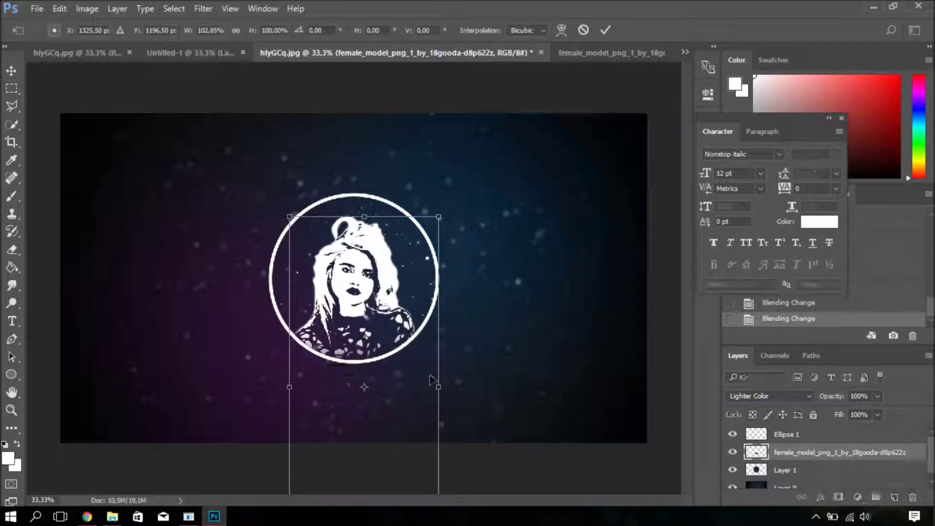
Widen the portrait on both sides, raise its top edge, and shift it slightly down.
left_click_drag(438, 388, 447, 389)
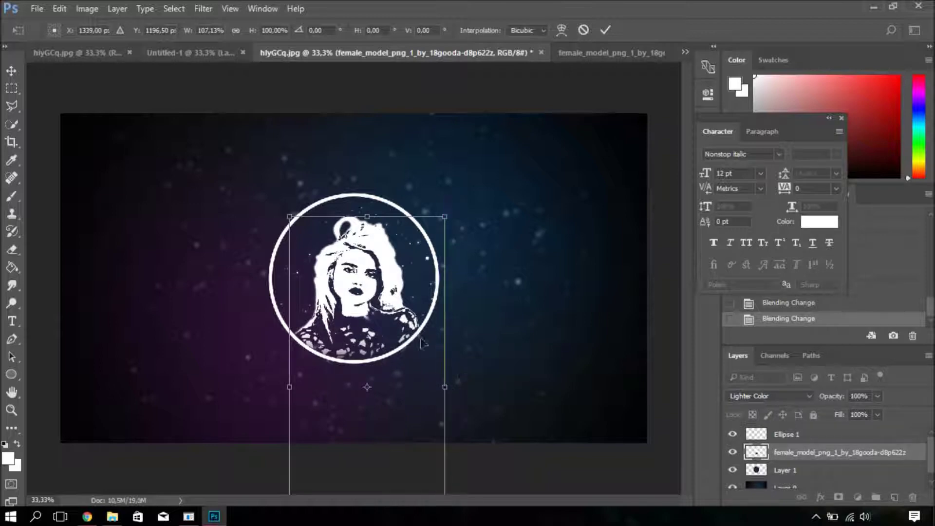
left_click_drag(367, 214, 367, 208)
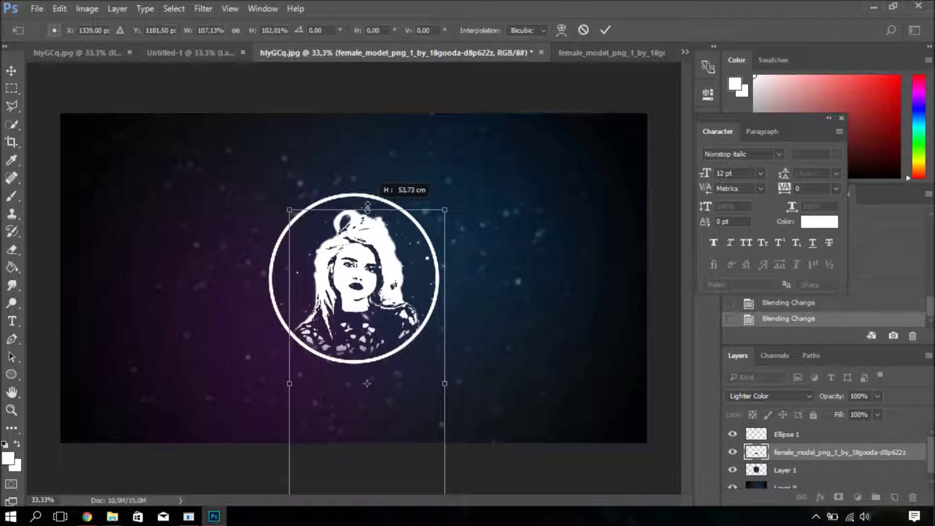
left_click_drag(358, 316, 359, 317)
key("Return")
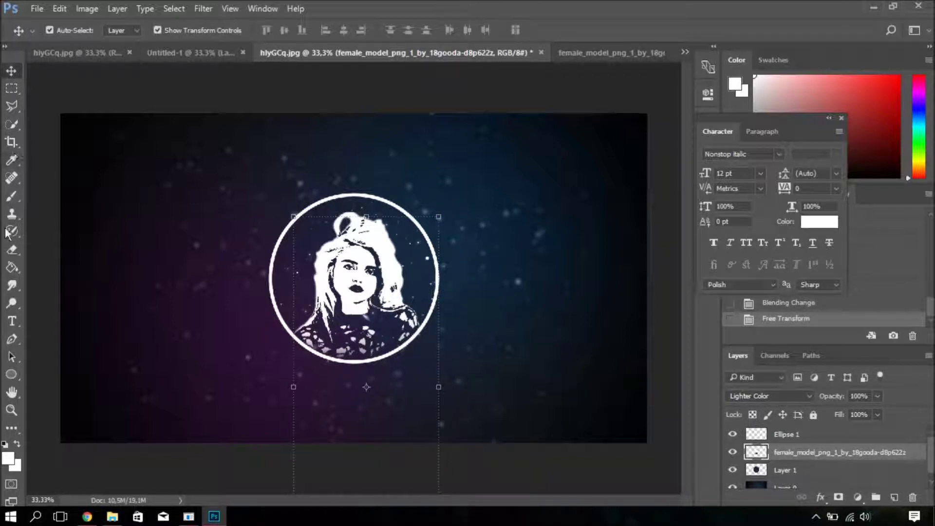
left_click(12, 250)
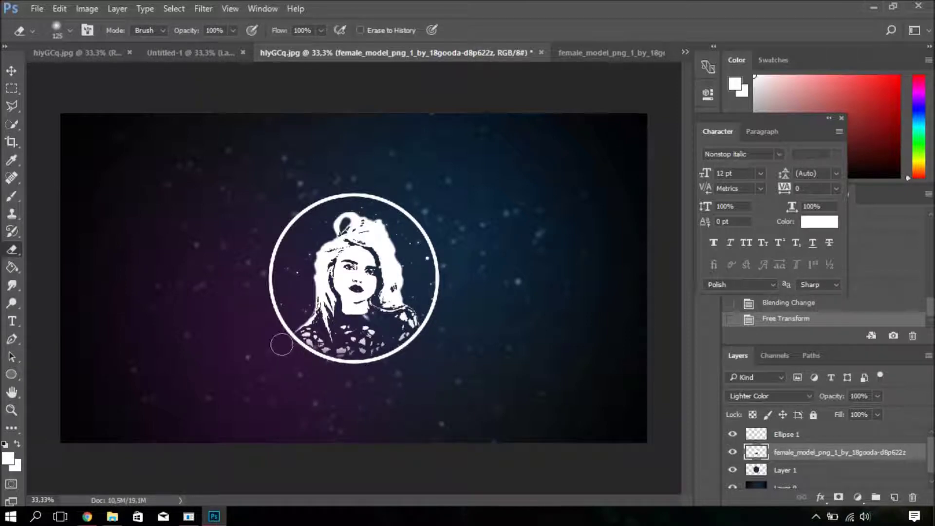
Erase stray portrait bits near the ring's bottom and select the Ellipse 1 ring layer.
left_click(329, 374)
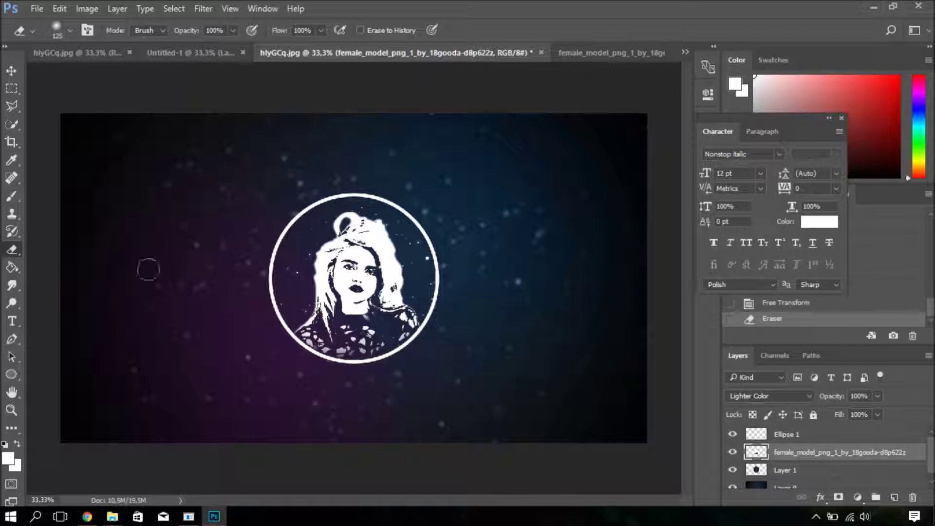
left_click(12, 72)
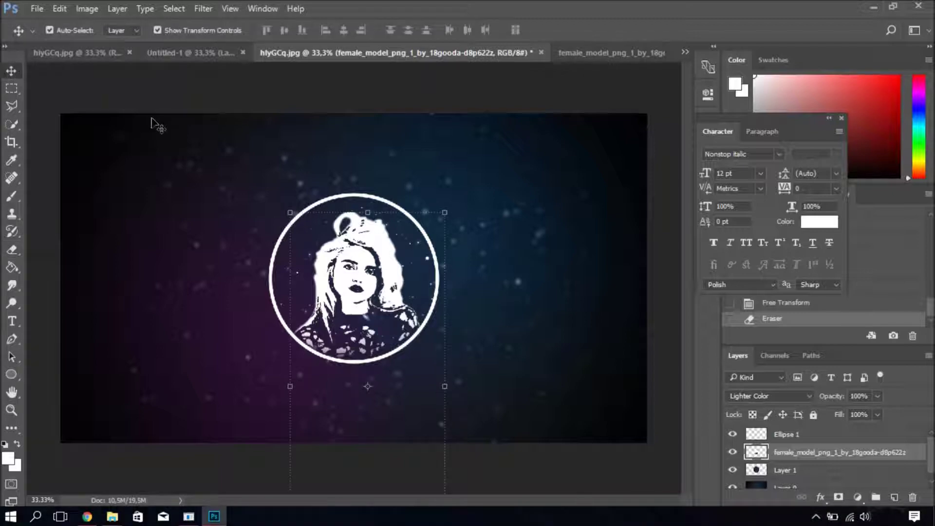
left_click(792, 435)
right_click(834, 437)
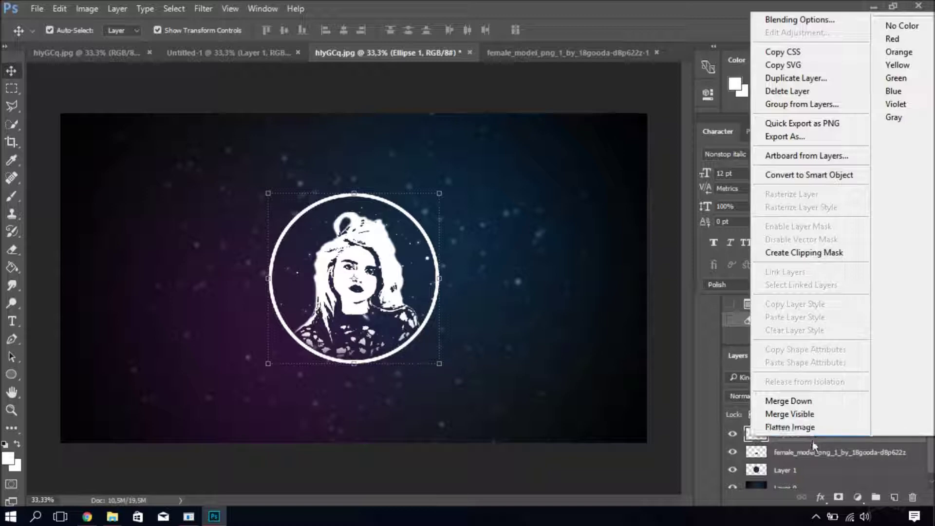
Add a Multiply drop shadow to the ring: 28% opacity, distance 9, spread 100, size 8.
left_click(824, 445)
double_click(824, 438)
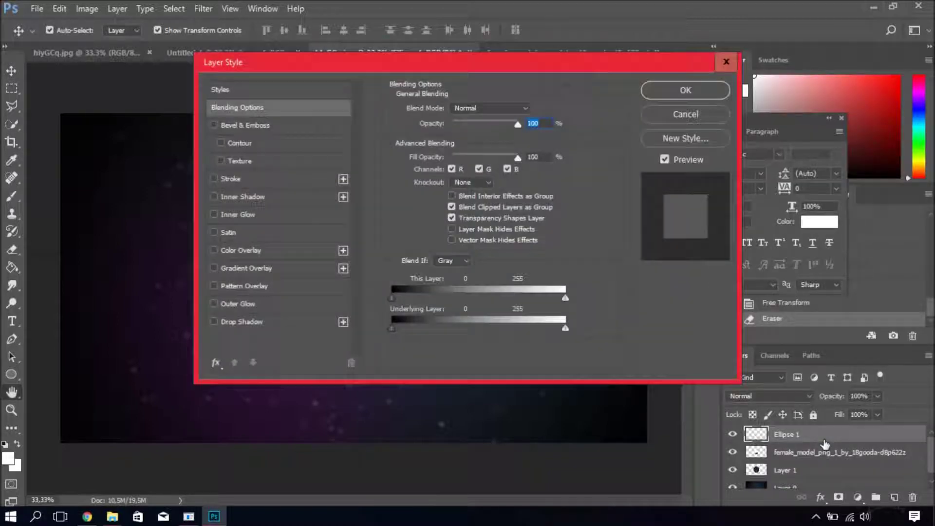
left_click(273, 322)
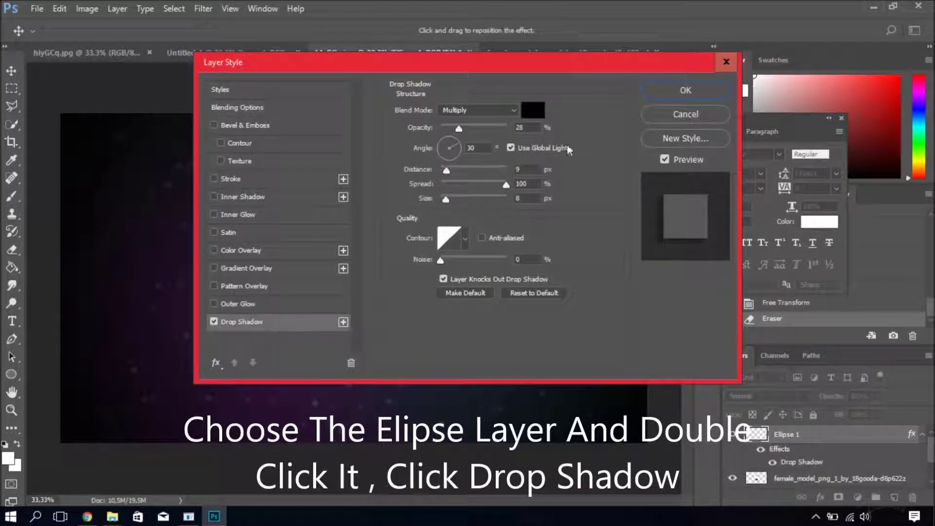
left_click_drag(585, 62, 845, 79)
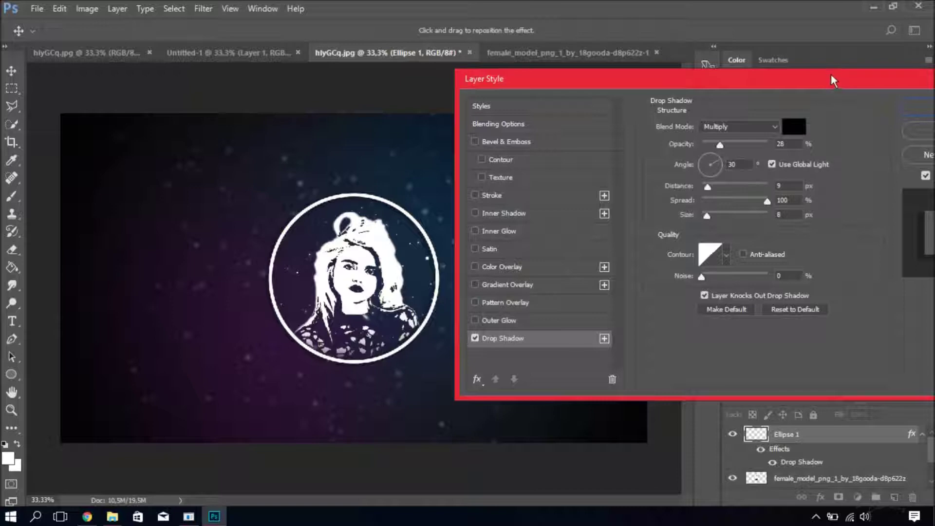
left_click_drag(834, 78, 700, 74)
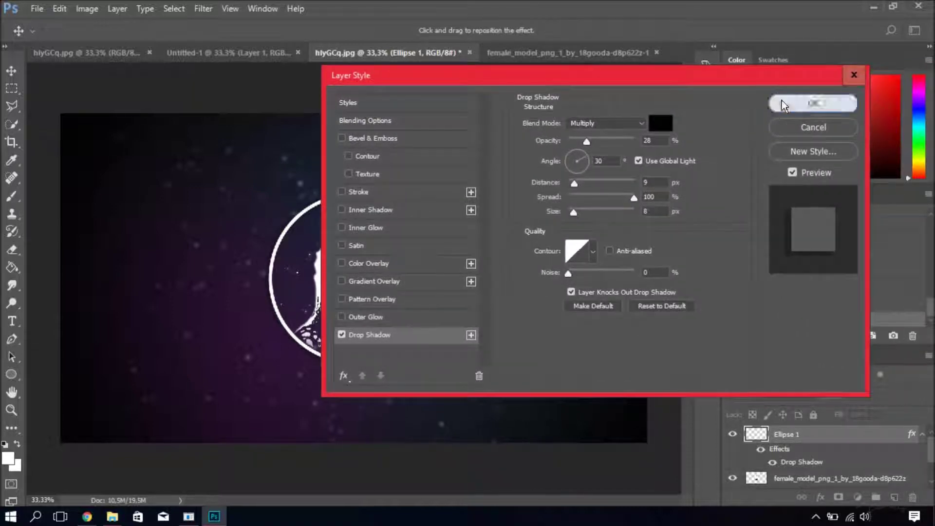
left_click(782, 104)
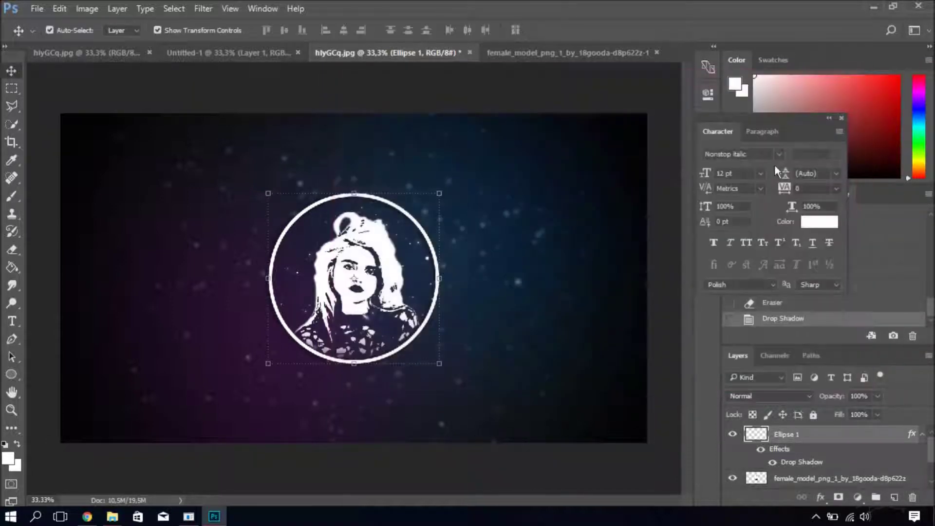
double_click(910, 479)
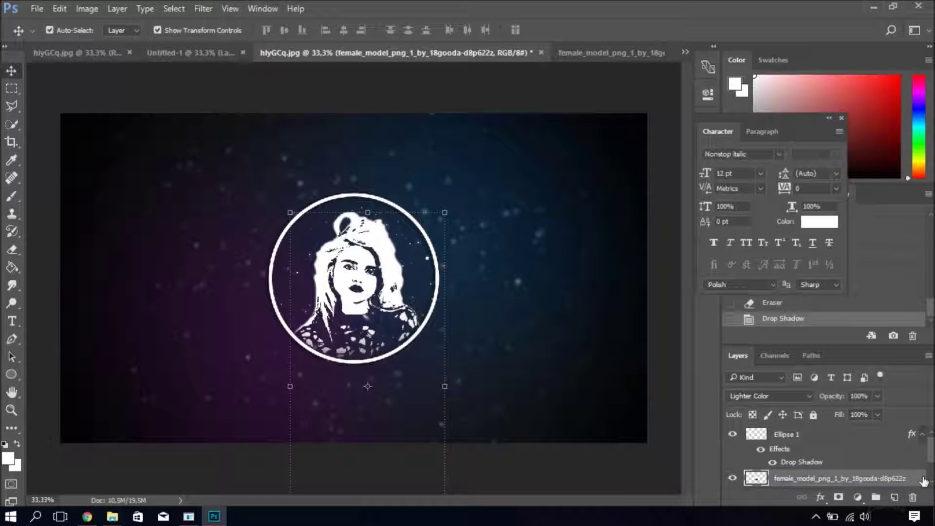
double_click(924, 481)
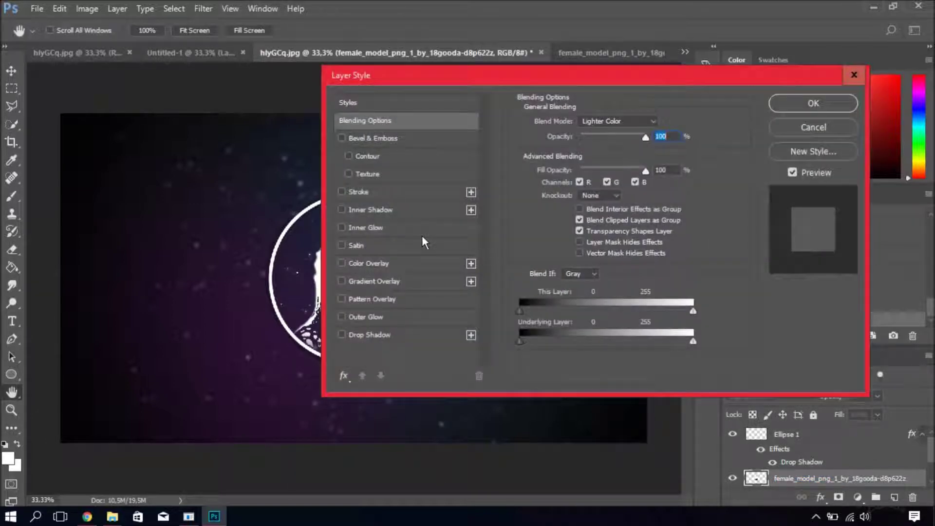
left_click_drag(462, 75, 563, 88)
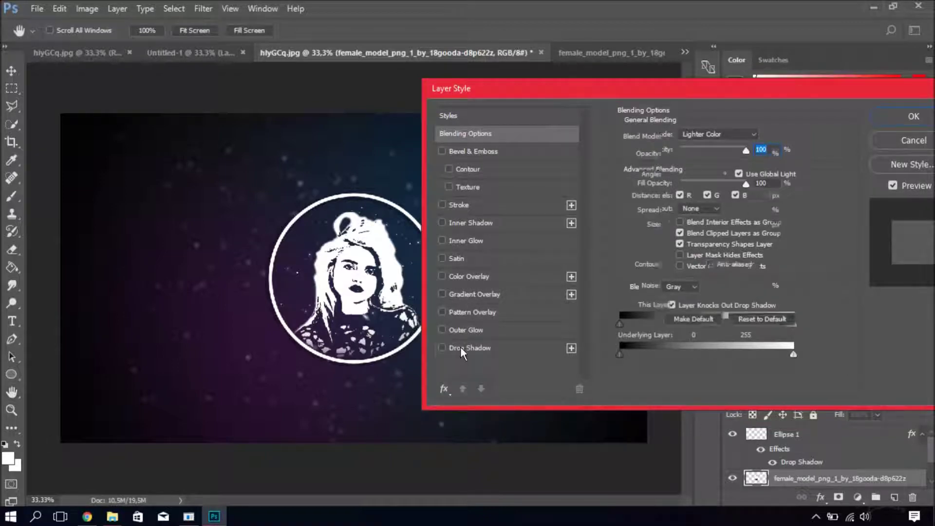
left_click(461, 347)
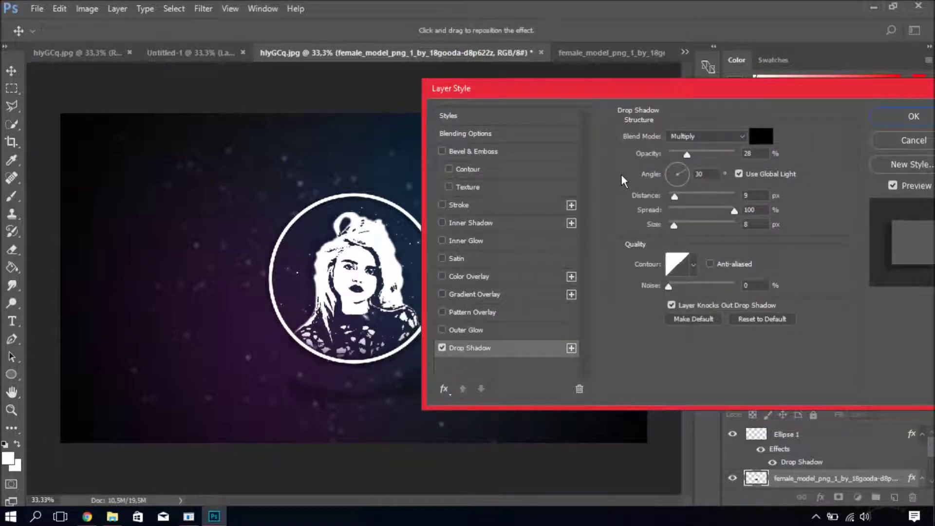
left_click(442, 348)
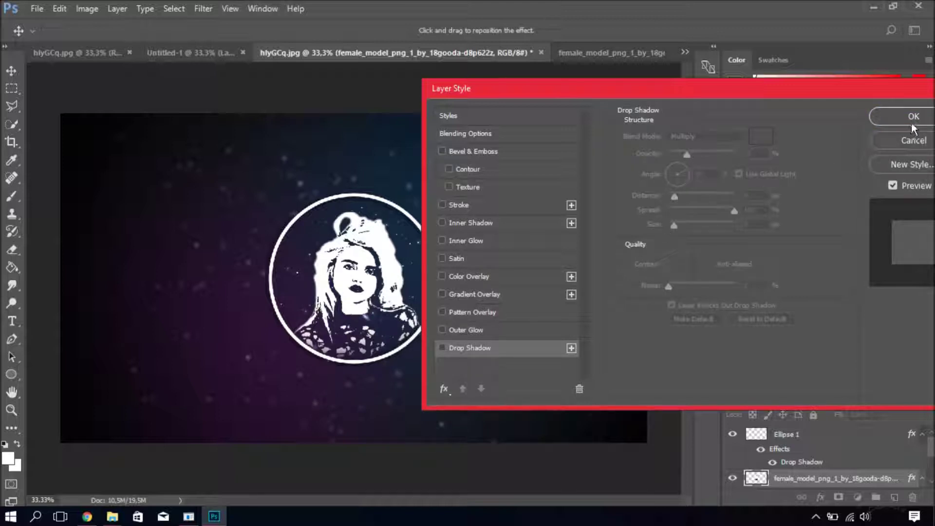
left_click(898, 143)
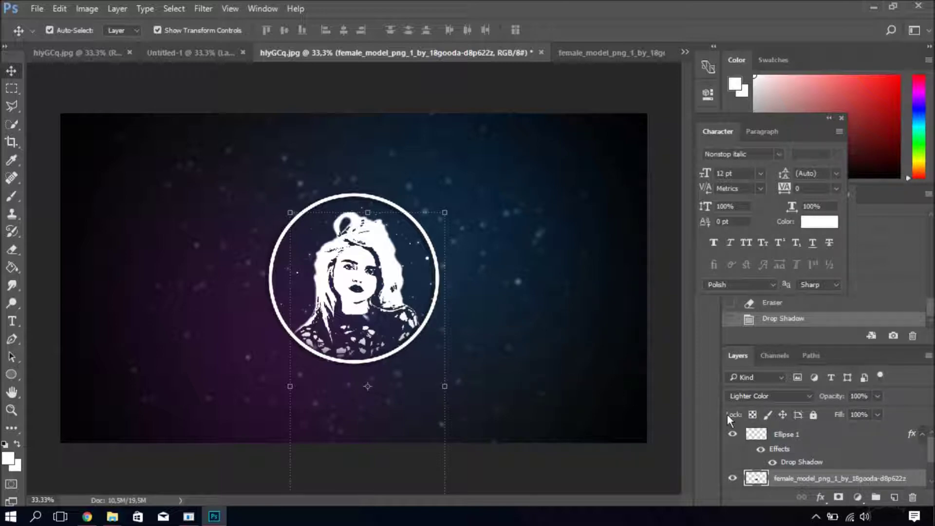
left_click(824, 441)
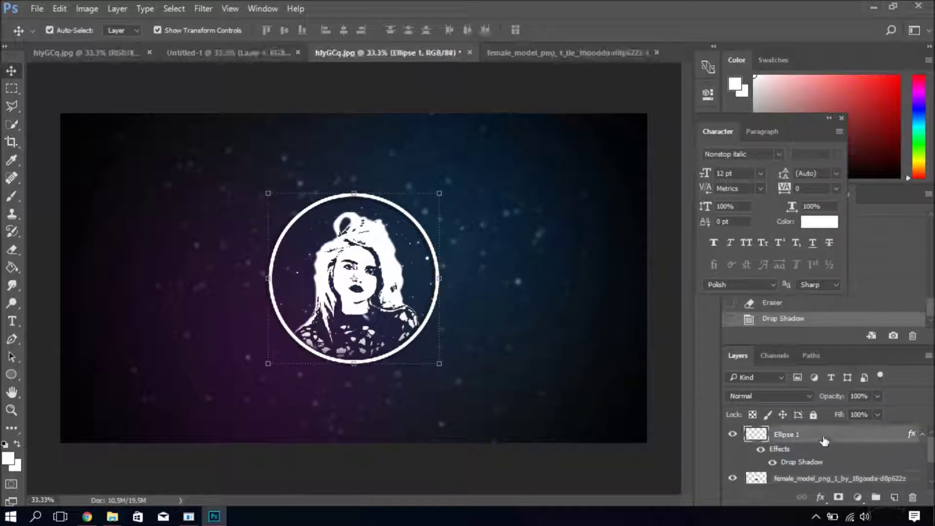
Duplicate the ring, scale the copy to about 122%, and set its opacity to 50%.
key("ctrl+j")
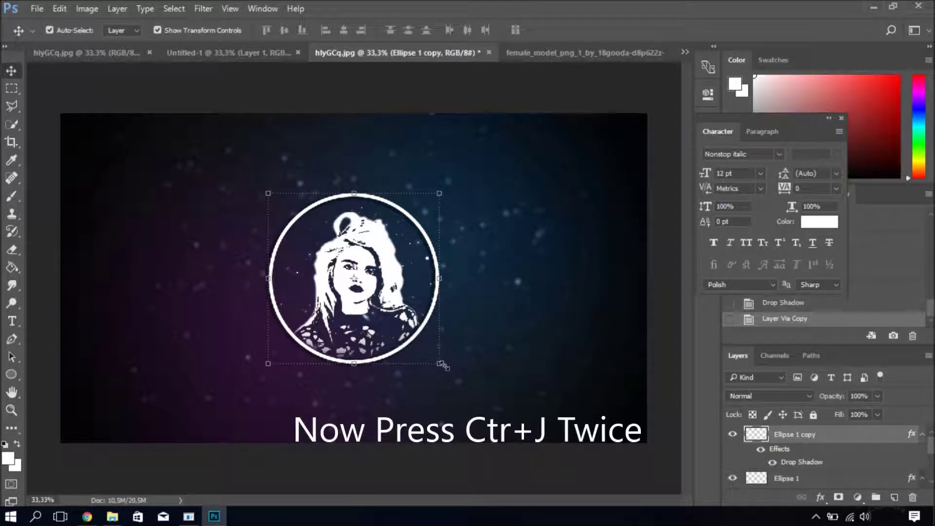
left_click_drag(442, 365, 456, 374)
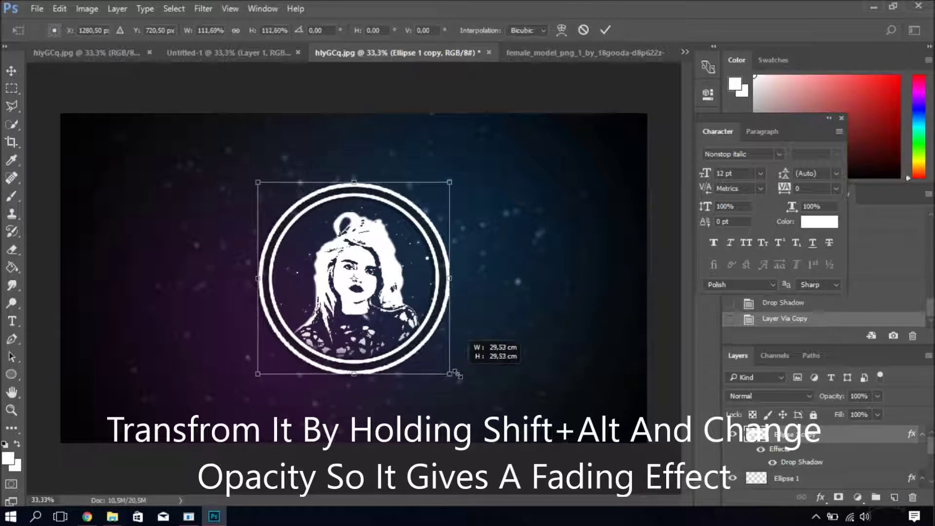
left_click_drag(456, 374, 469, 384)
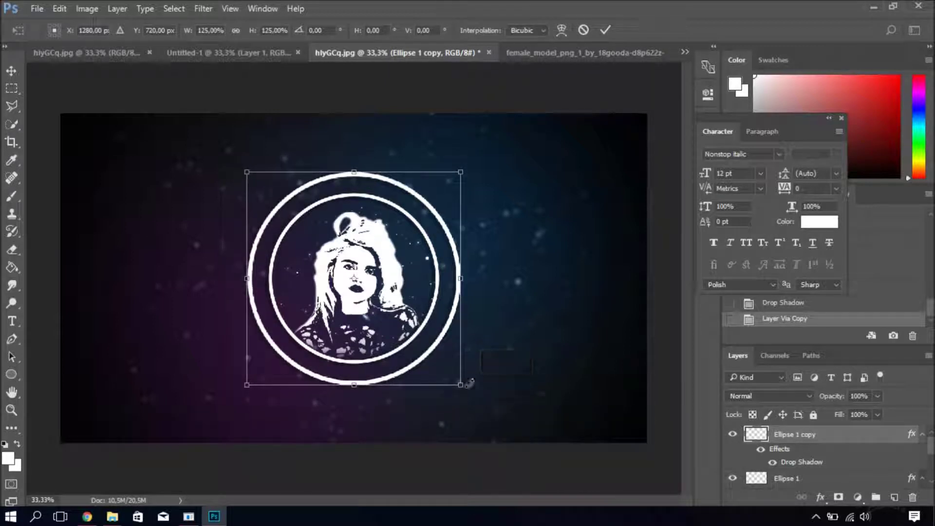
left_click_drag(841, 403, 802, 404)
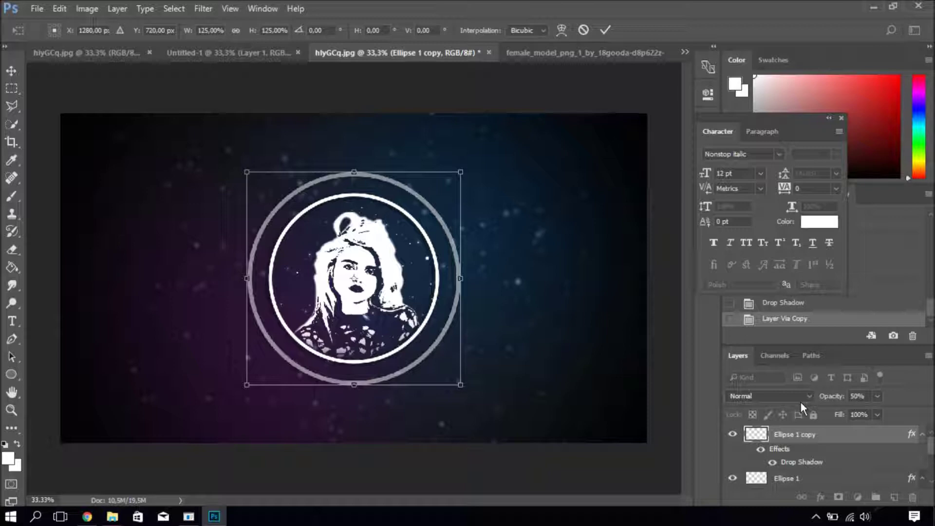
left_click_drag(464, 388, 462, 386)
key("Return")
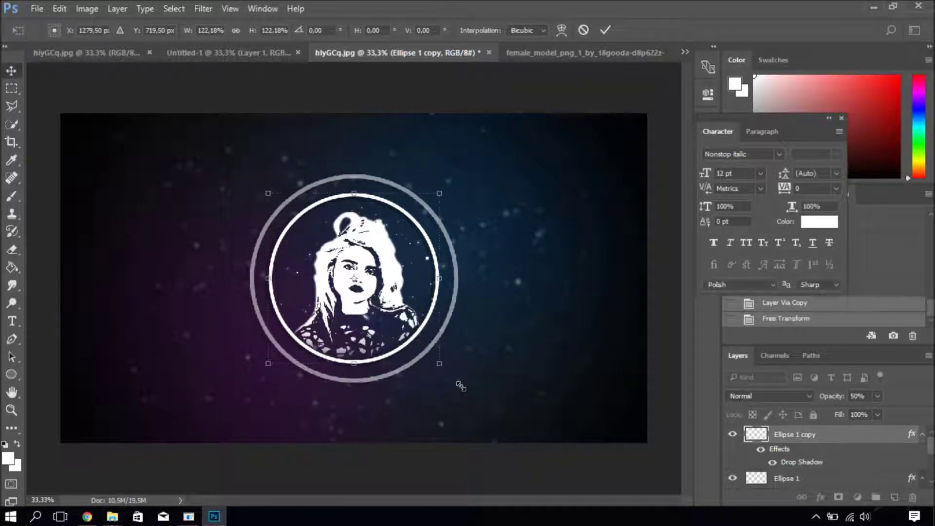
key("ctrl+j")
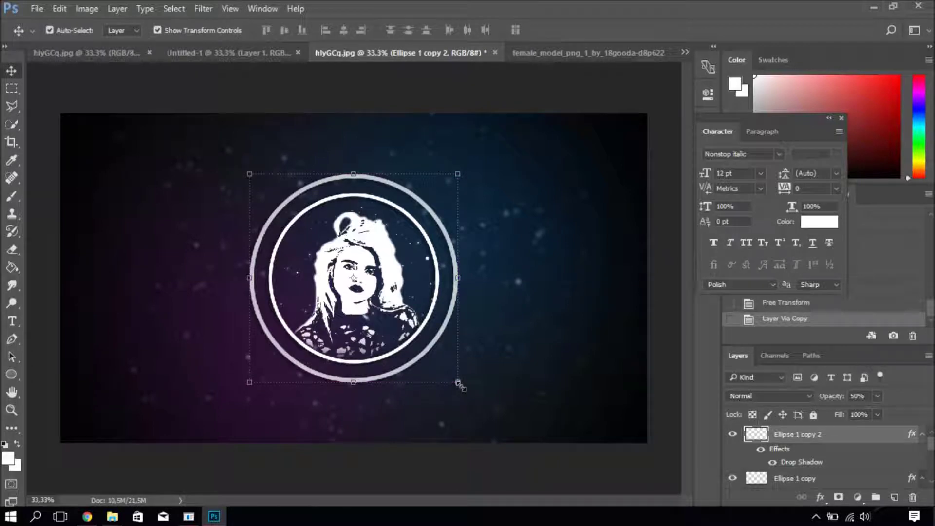
Scale the third ring copy to about 117%, centre it on the portrait, and set 25% opacity.
left_click_drag(460, 386, 487, 400)
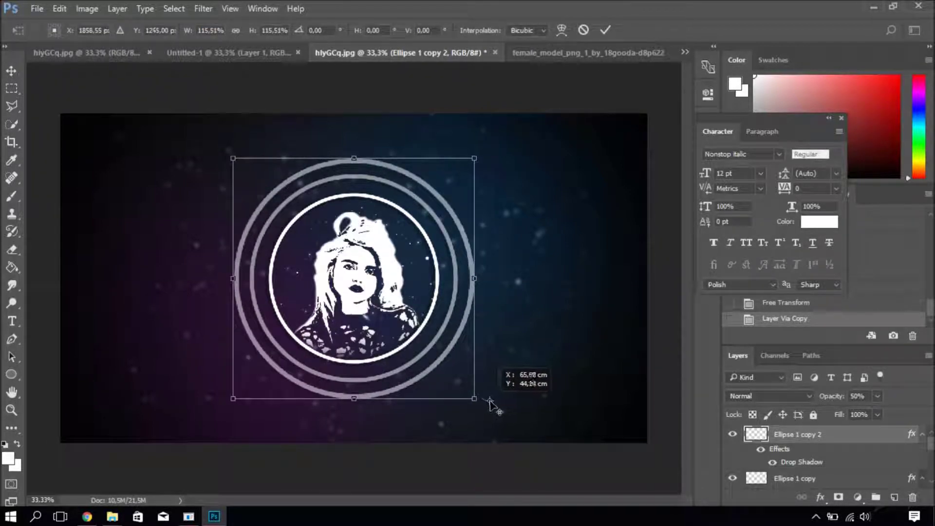
left_click_drag(487, 400, 366, 288)
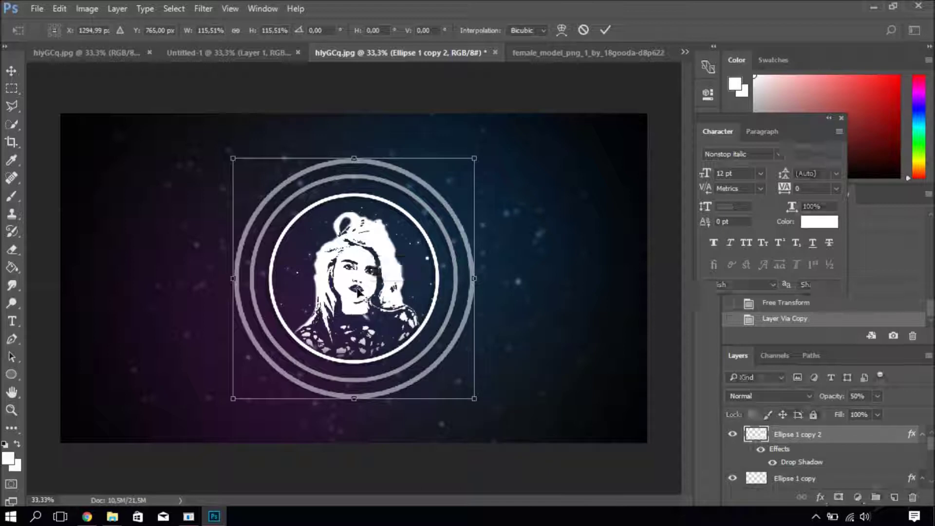
left_click_drag(475, 399, 476, 399)
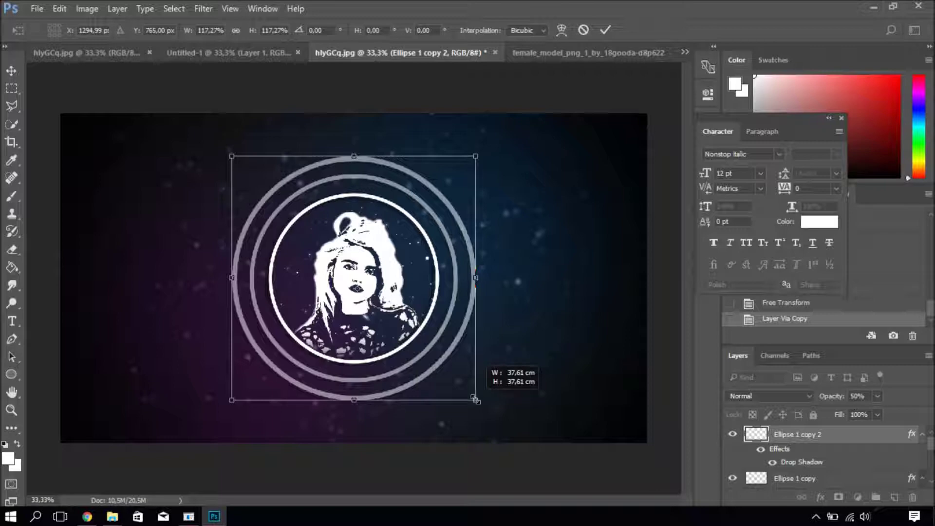
left_click_drag(838, 398, 822, 399)
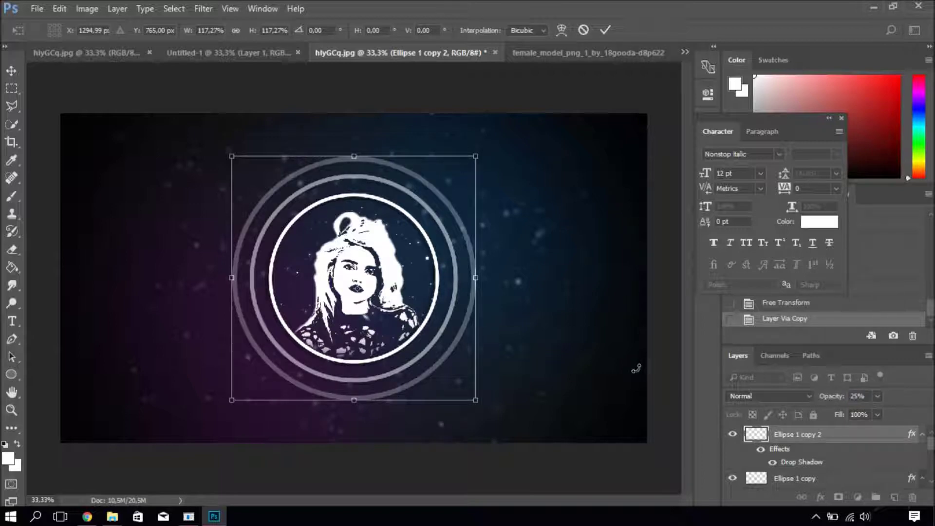
key("Return")
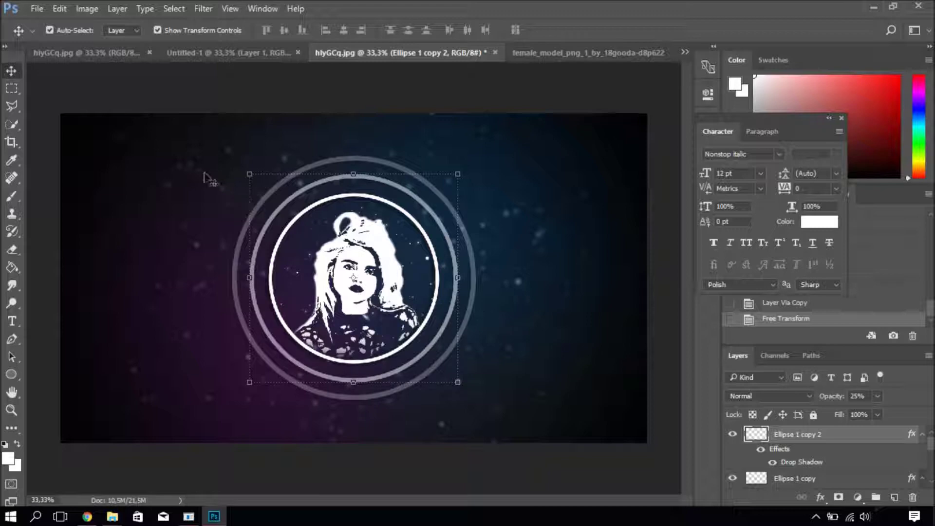
left_click(37, 10)
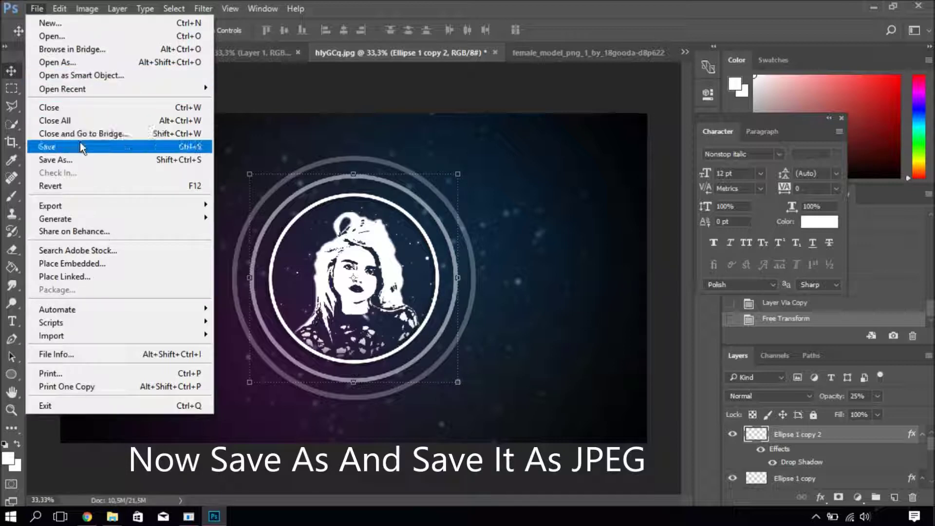
Save the image as a maximum-quality JPEG named 'model' in the Photoshop folder.
left_click(85, 158)
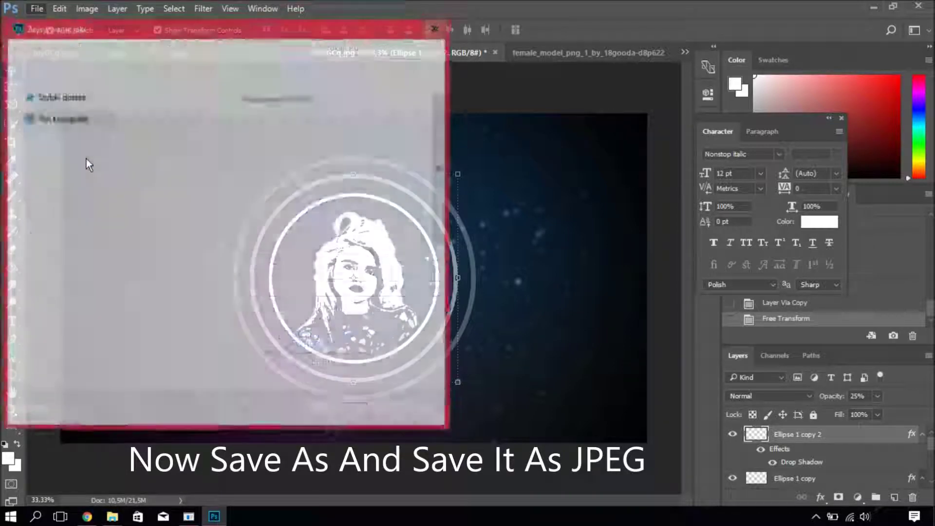
key("BackSpace")
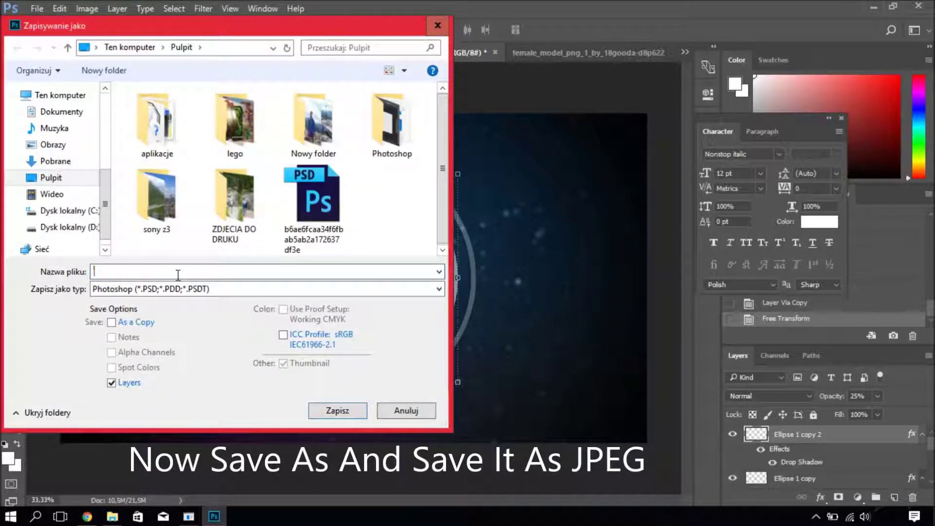
type("model")
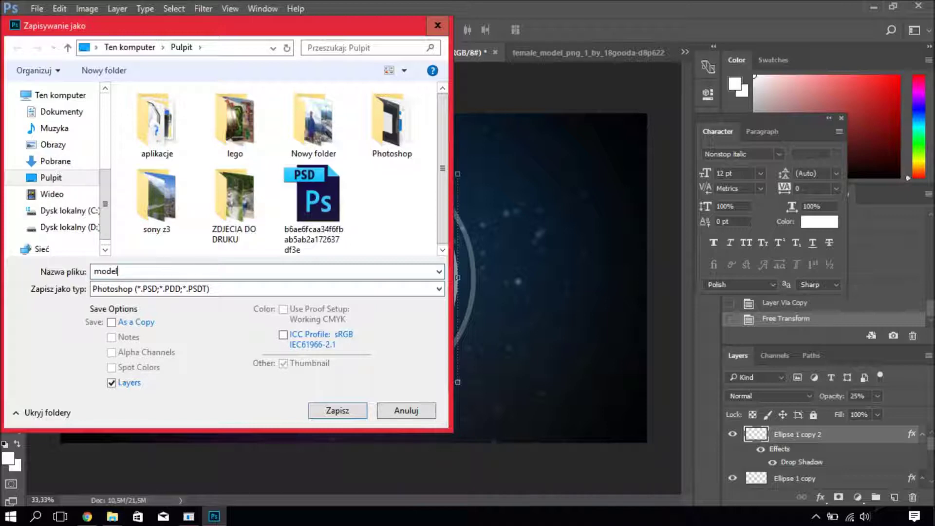
left_click(189, 289)
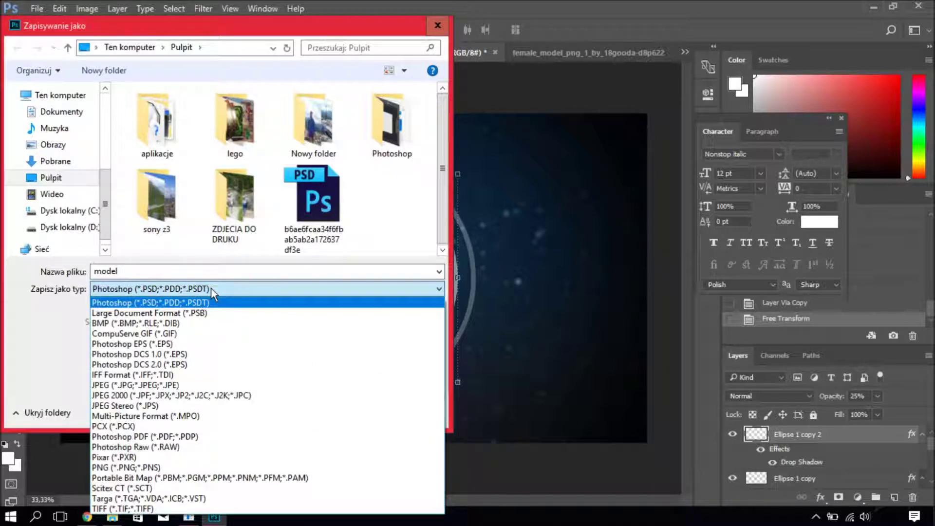
left_click(210, 386)
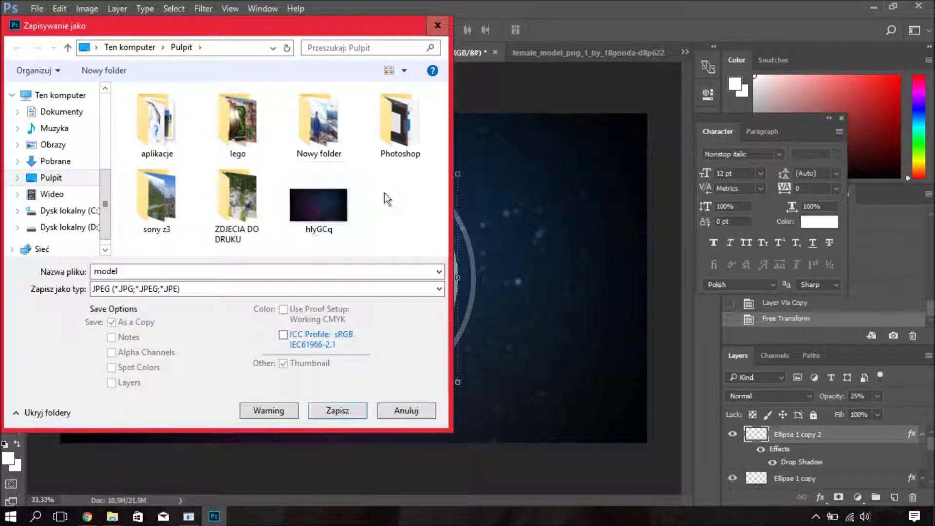
double_click(400, 154)
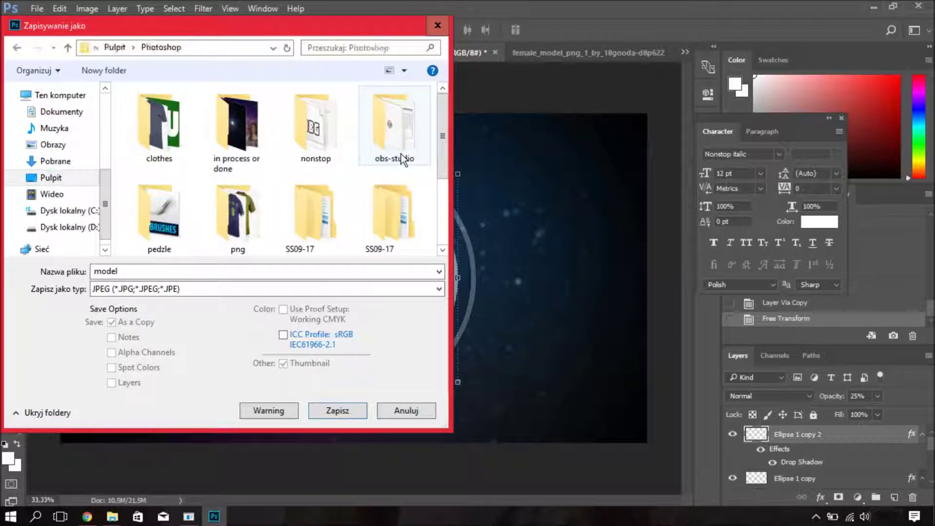
left_click(331, 415)
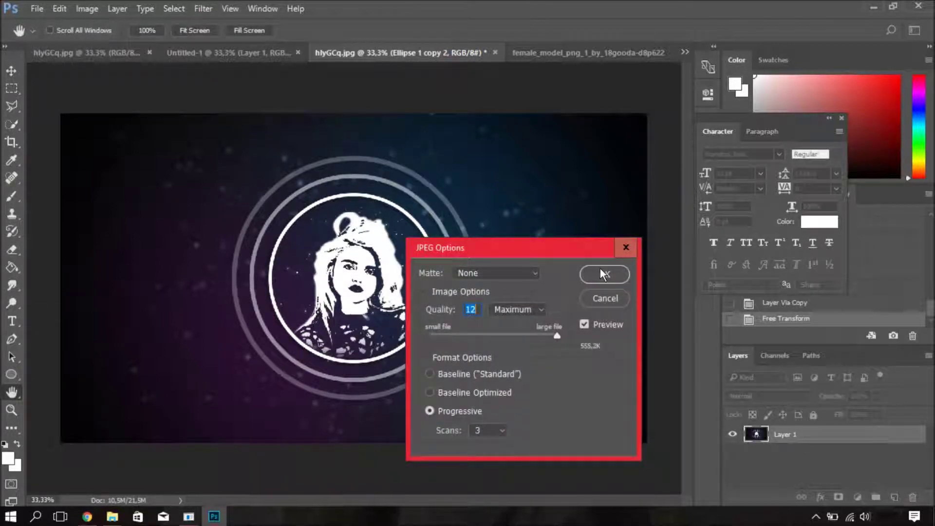
left_click(600, 269)
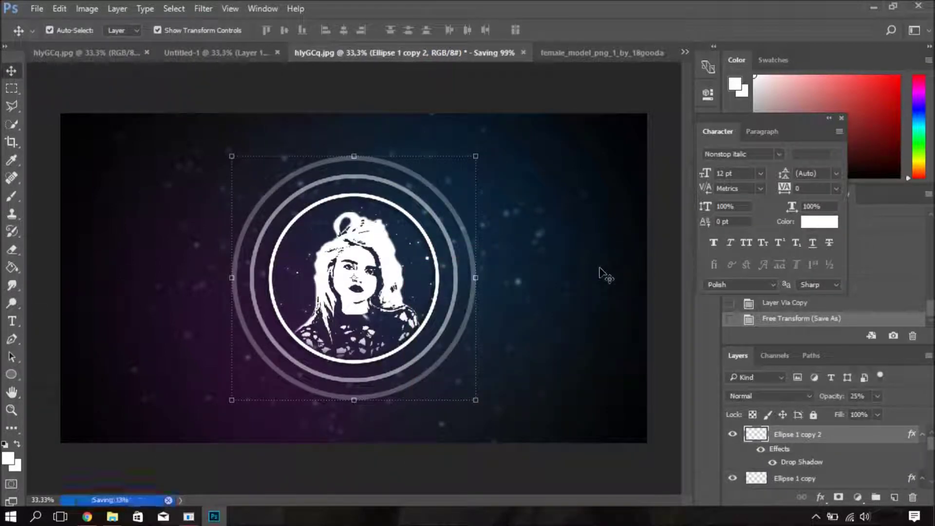